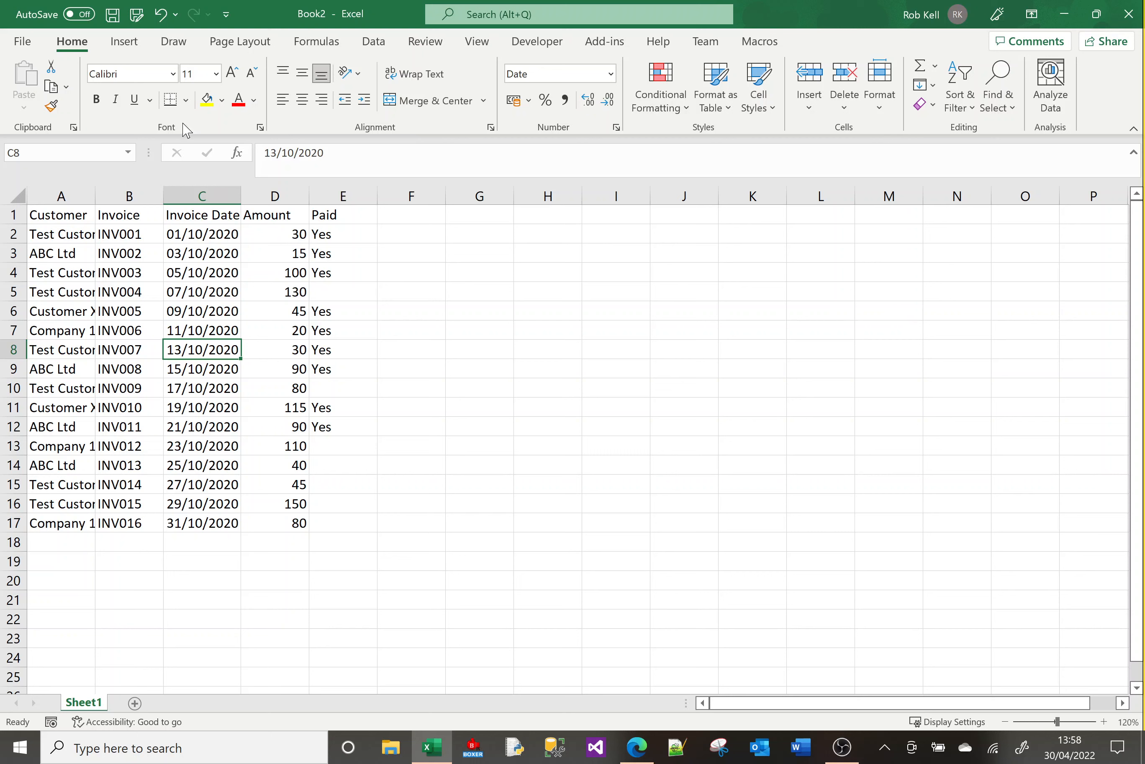
# Step: Examine the font and alignment settings of cell C8 in the Format Cells dialog, leaving them unchanged
pyautogui.click(260, 128)
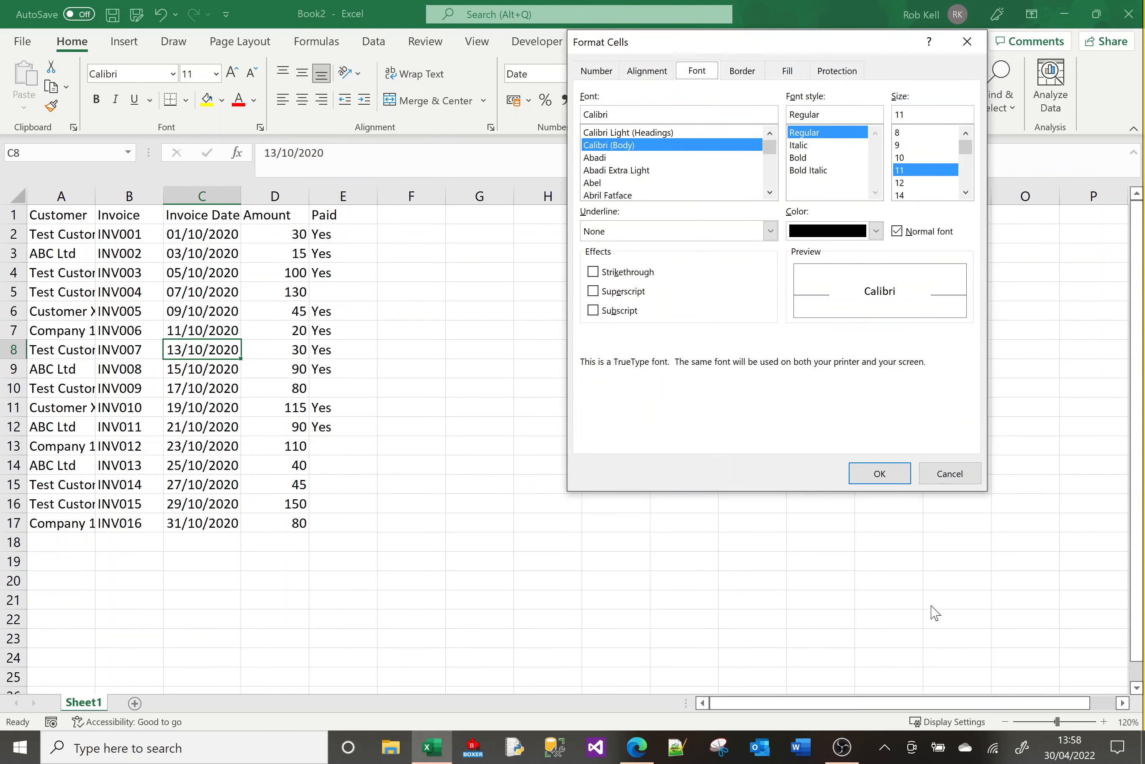
pyautogui.click(950, 474)
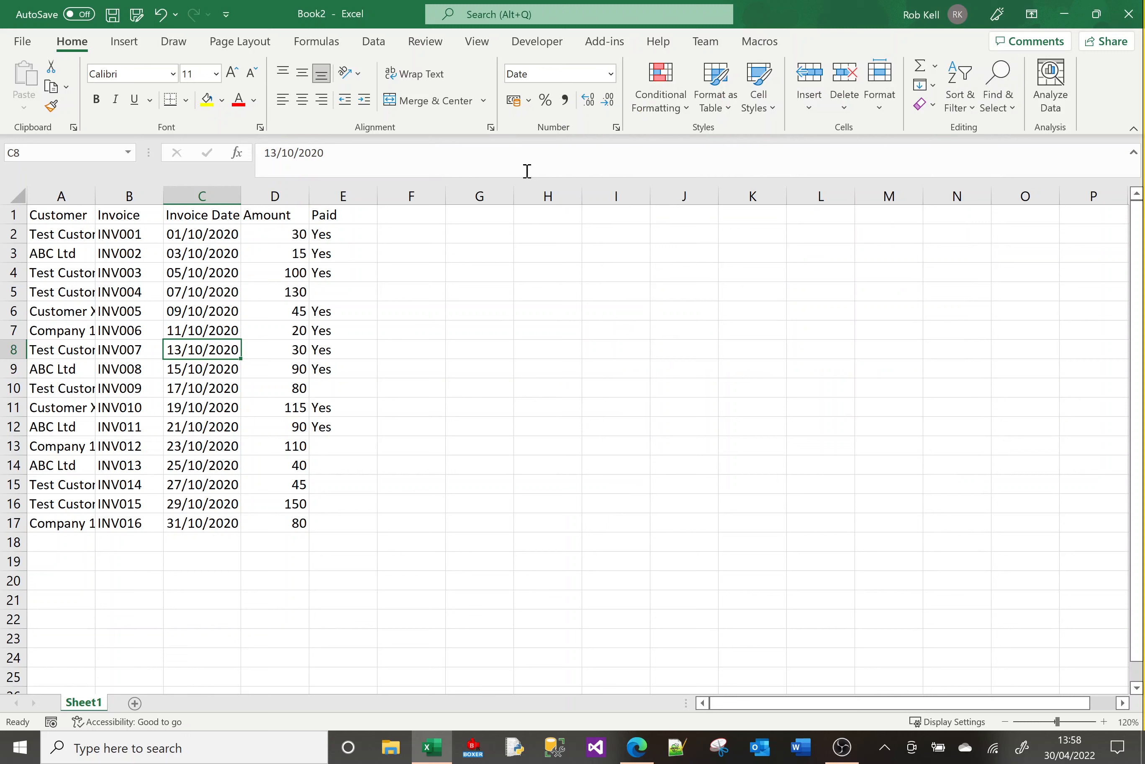
pyautogui.click(492, 127)
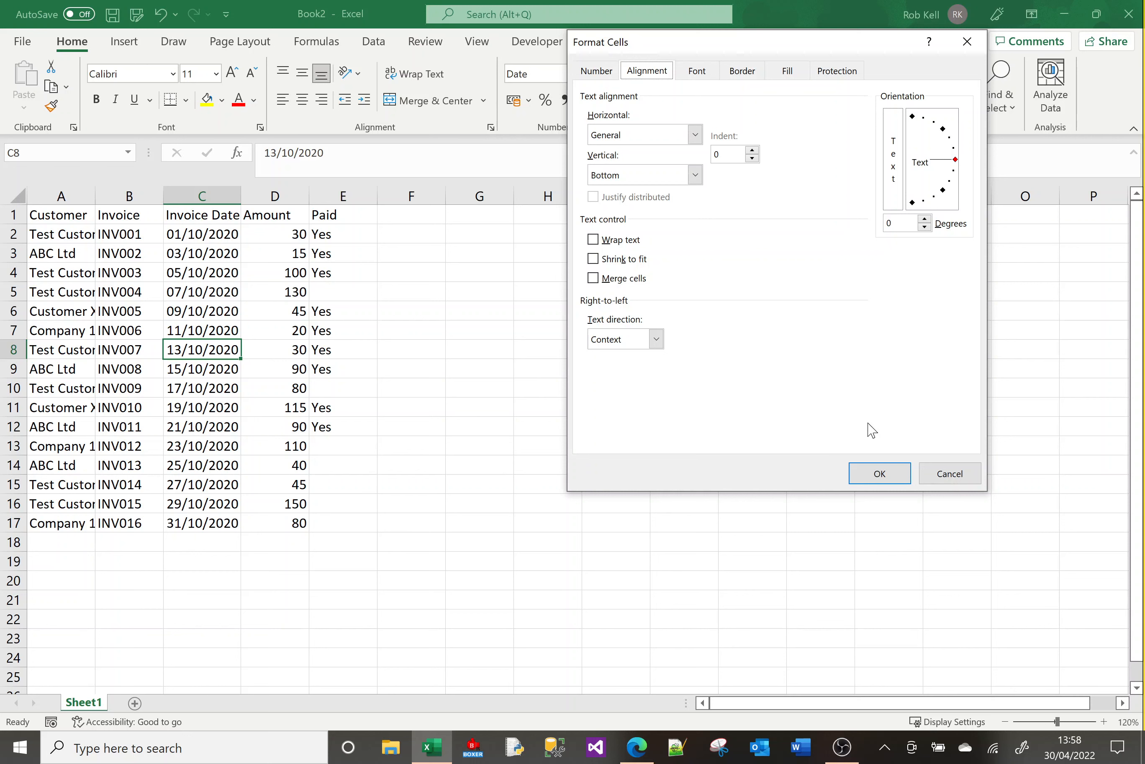
pyautogui.click(947, 475)
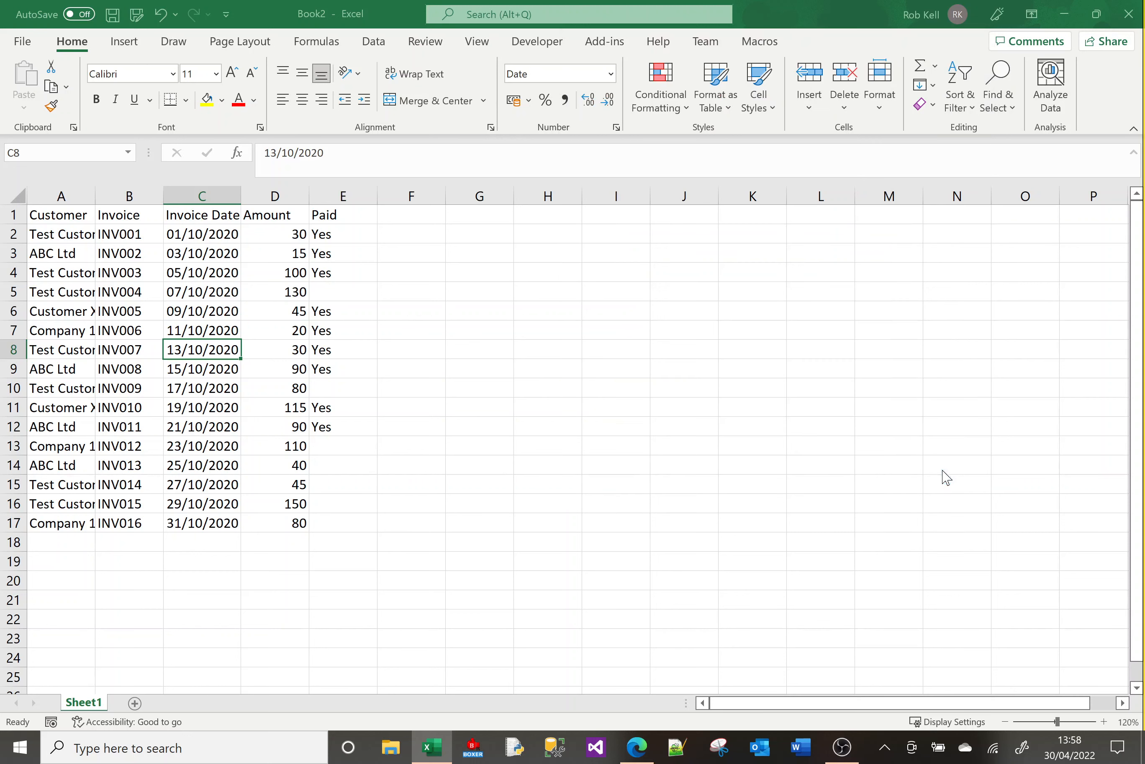
pyautogui.click(261, 128)
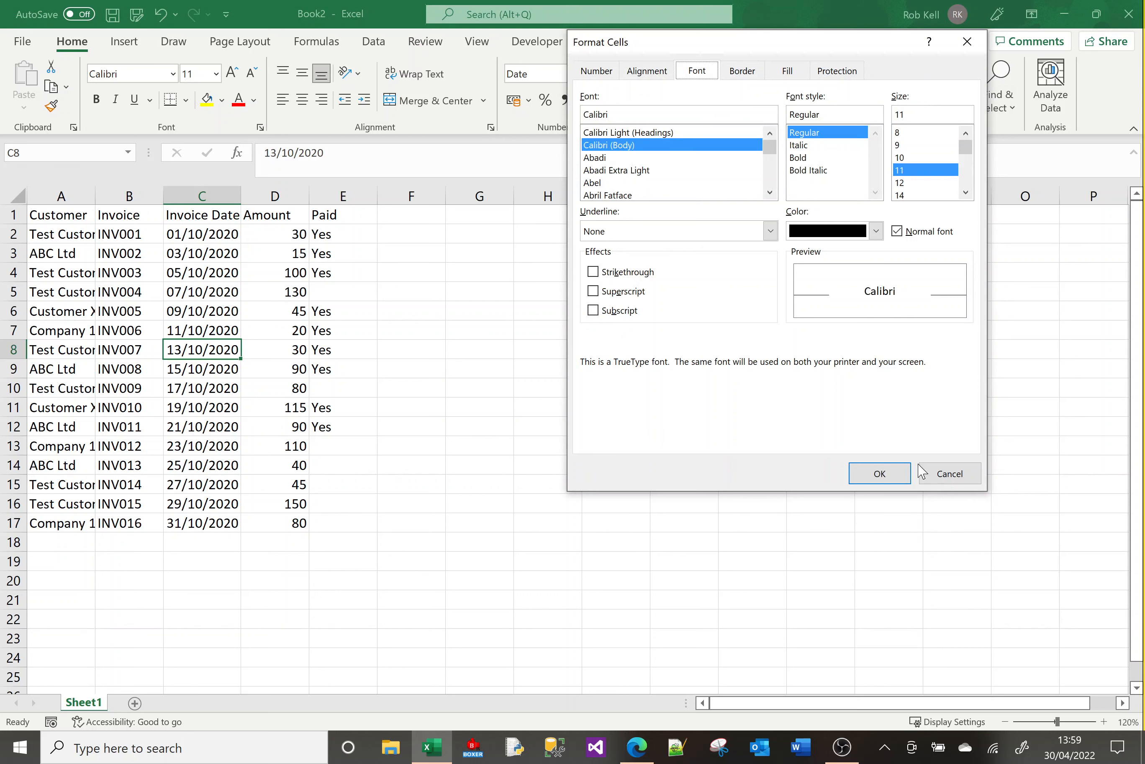
pyautogui.click(946, 474)
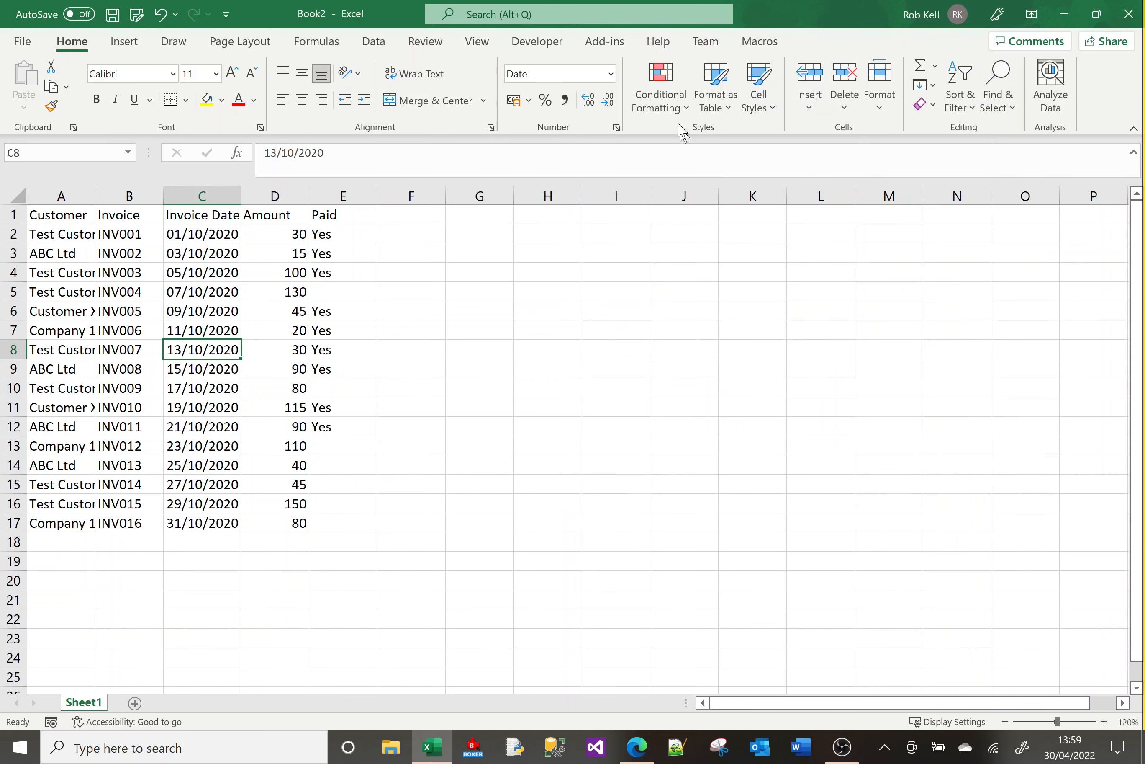
# Step: Look through the number, alignment, font, border and fill settings for cell C8, and check the available underline styles
pyautogui.click(617, 127)
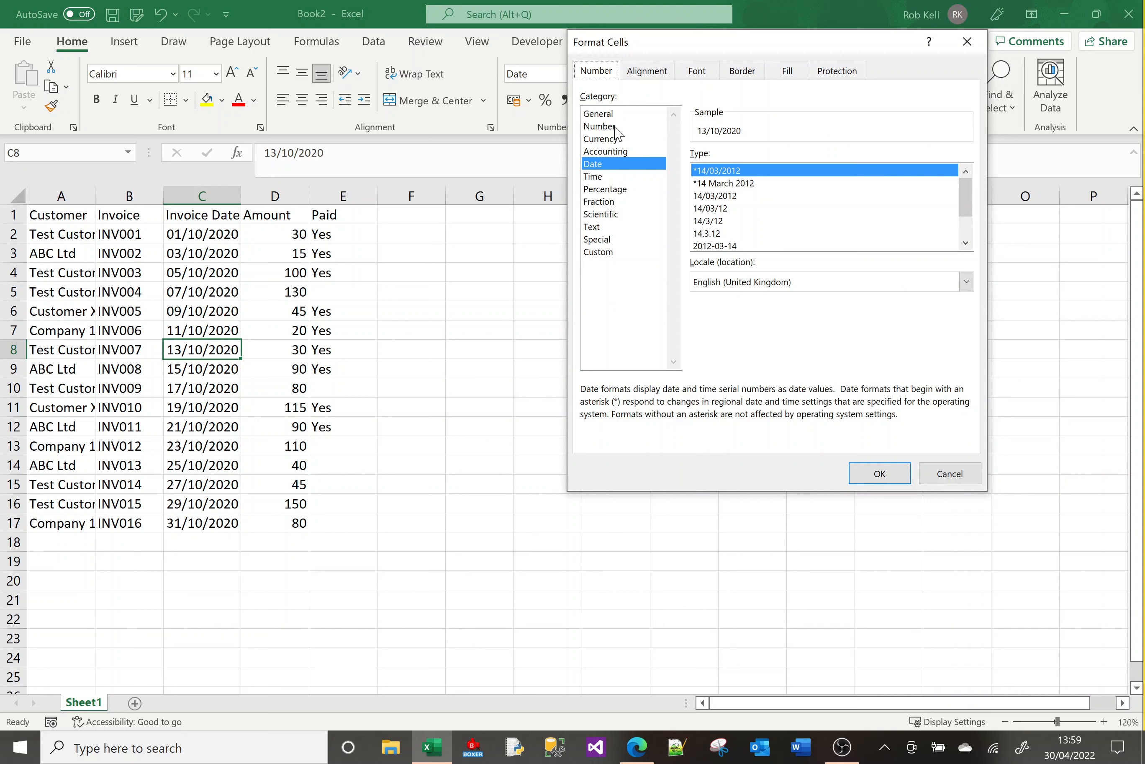
pyautogui.click(649, 71)
pyautogui.click(703, 73)
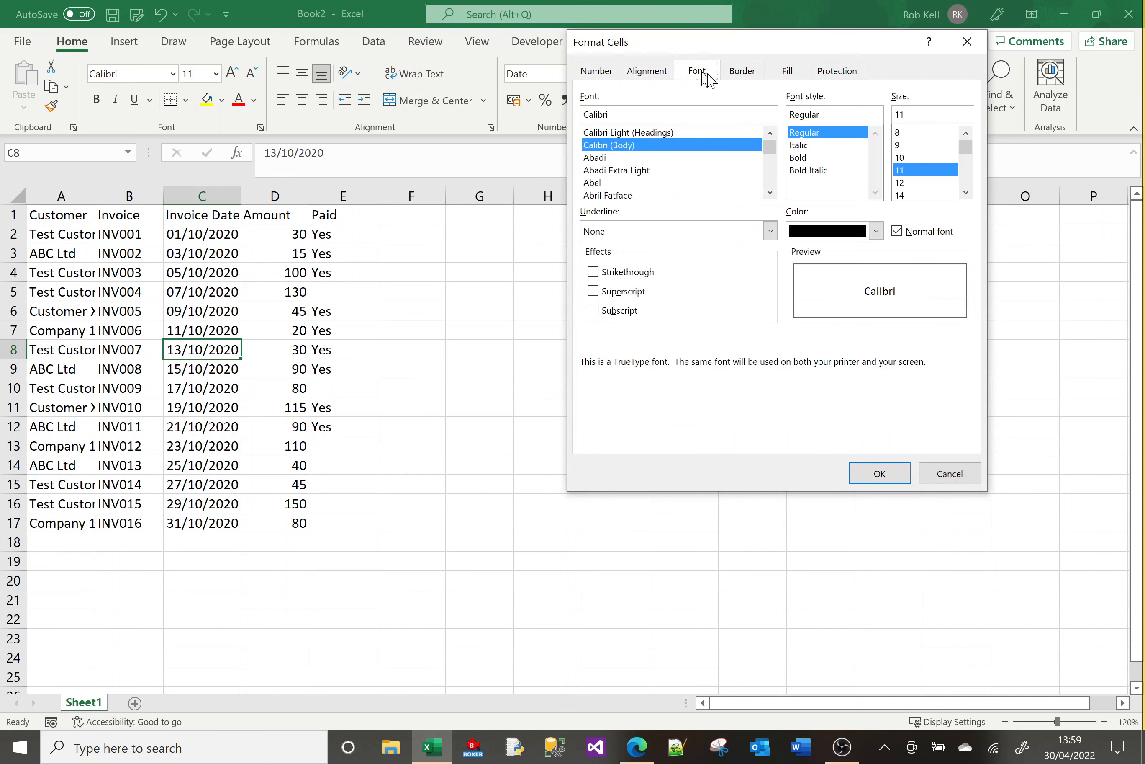
pyautogui.click(746, 80)
pyautogui.click(784, 76)
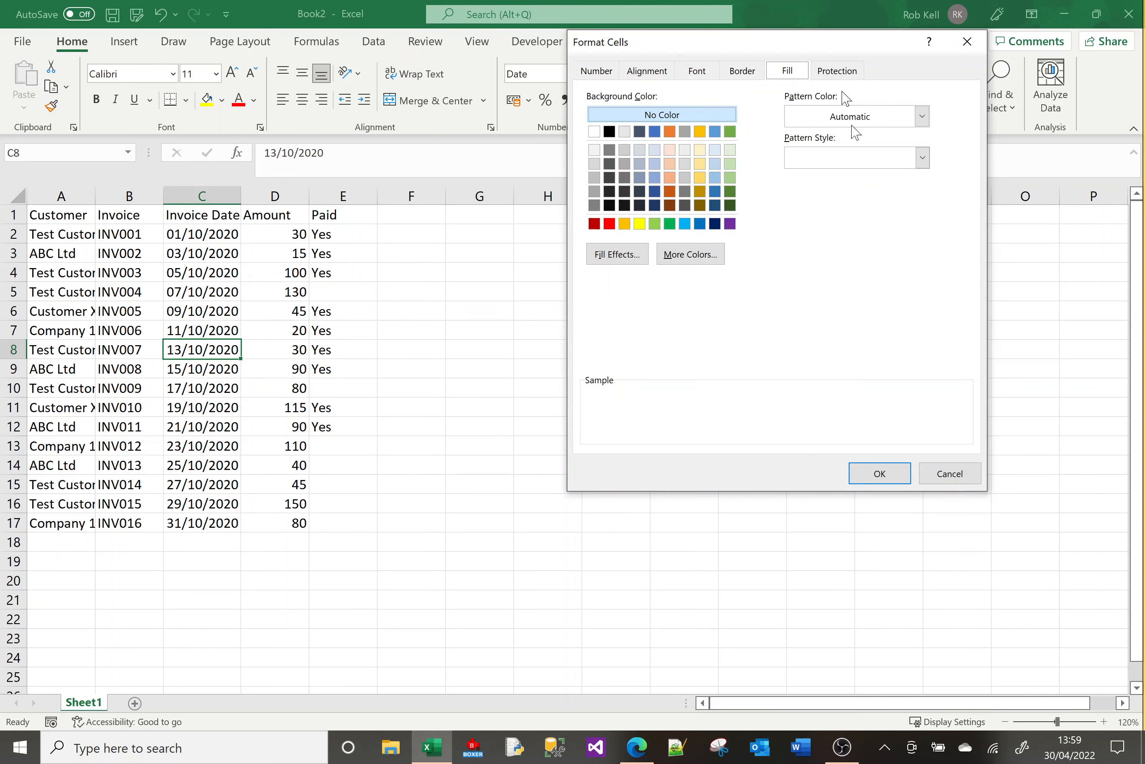
pyautogui.click(956, 479)
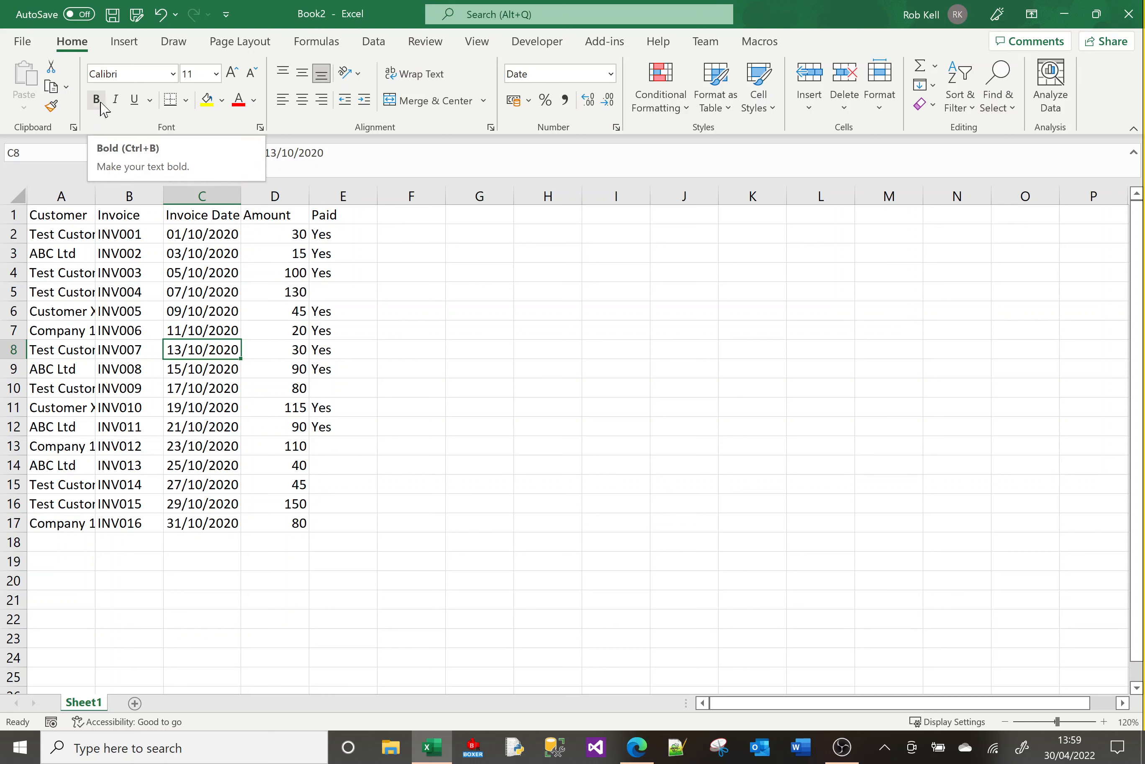
pyautogui.click(150, 100)
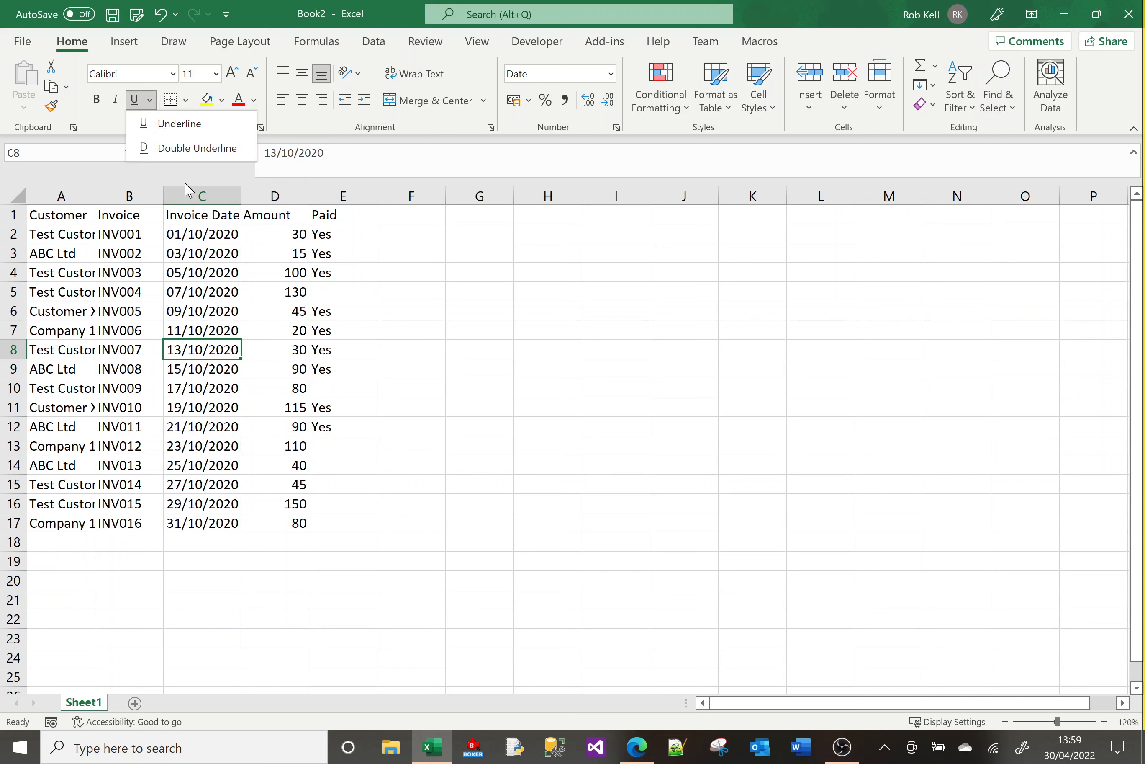
pyautogui.click(439, 302)
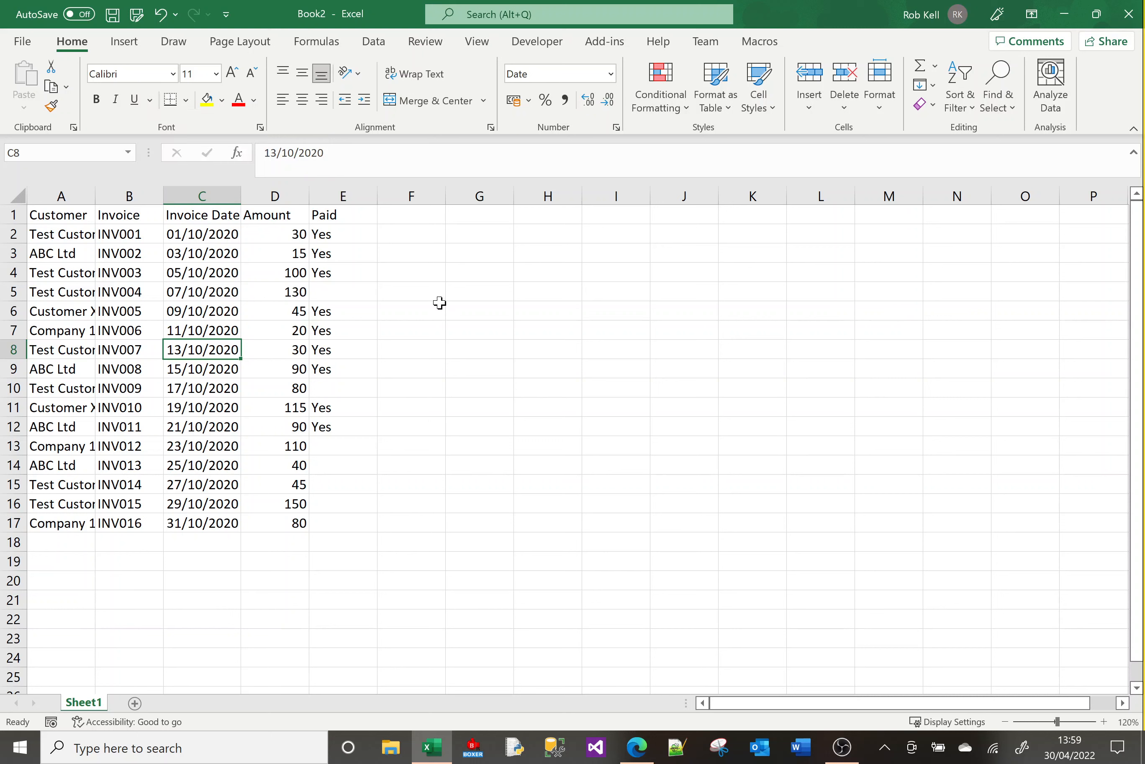
# Step: Make the column headings in A1:E1 bold
pyautogui.click(50, 220)
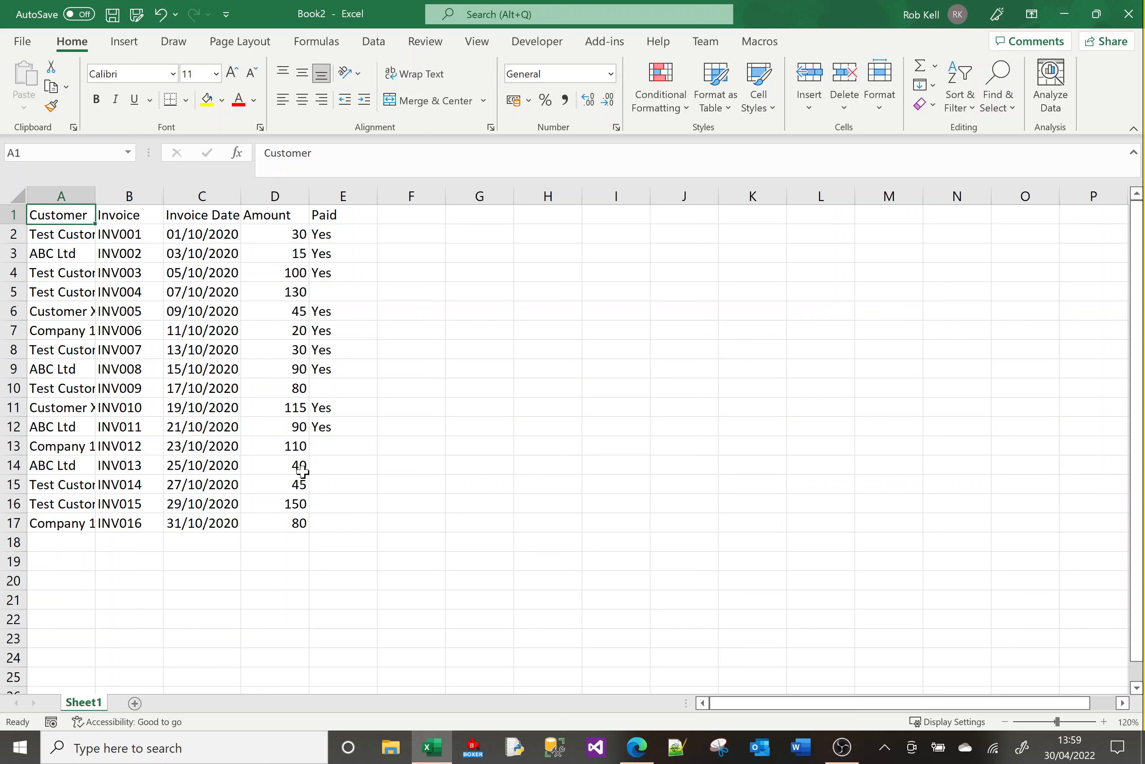
pyautogui.hotkey('shift', 'Right')
pyautogui.hotkey('shift', 'Right')
pyautogui.hotkey('shift', 'Right')
pyautogui.hotkey('shift', 'Right')
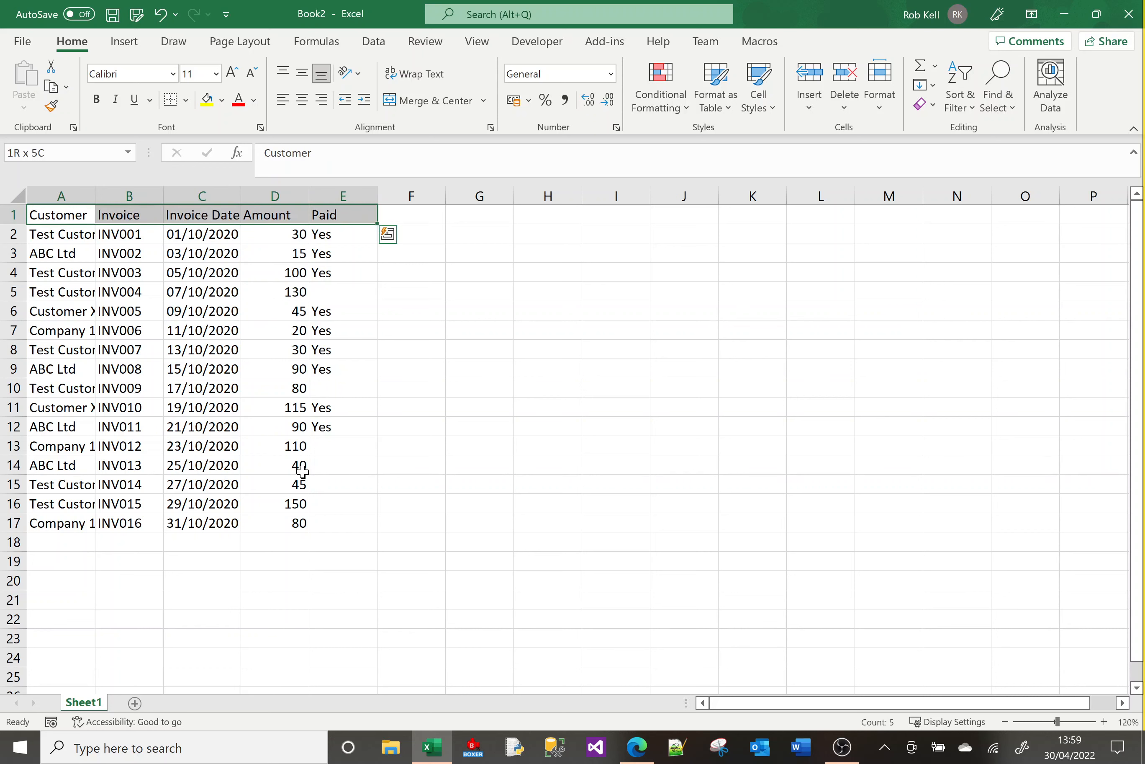
pyautogui.click(97, 101)
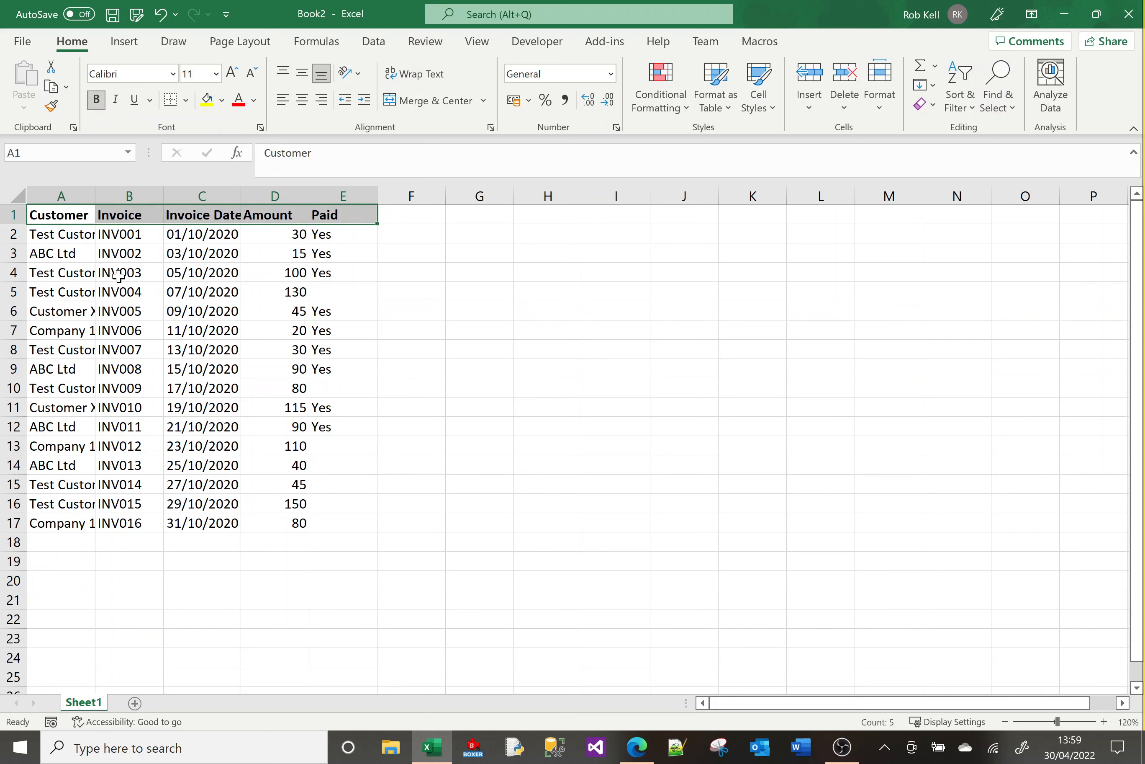
# Step: Make the customer names in A2:A17 bold
pyautogui.click(106, 270)
pyautogui.click(78, 241)
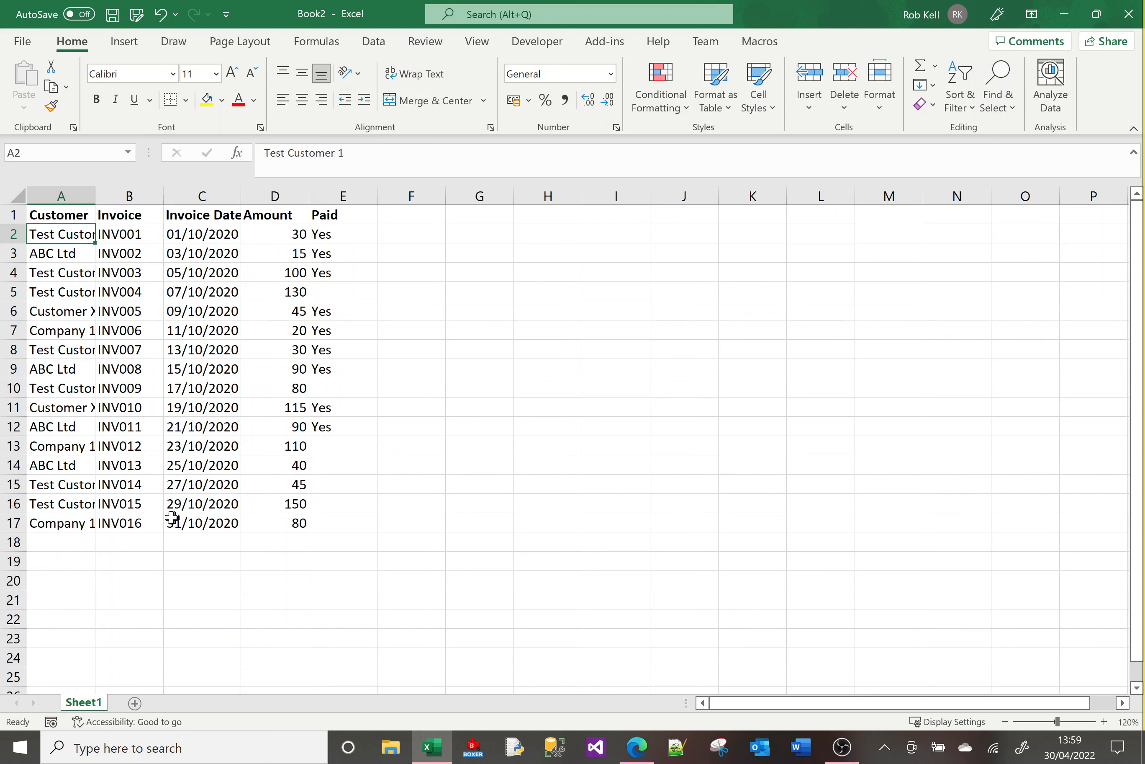
pyautogui.keyDown('shift'); pyautogui.click(91, 519); pyautogui.keyUp('shift')
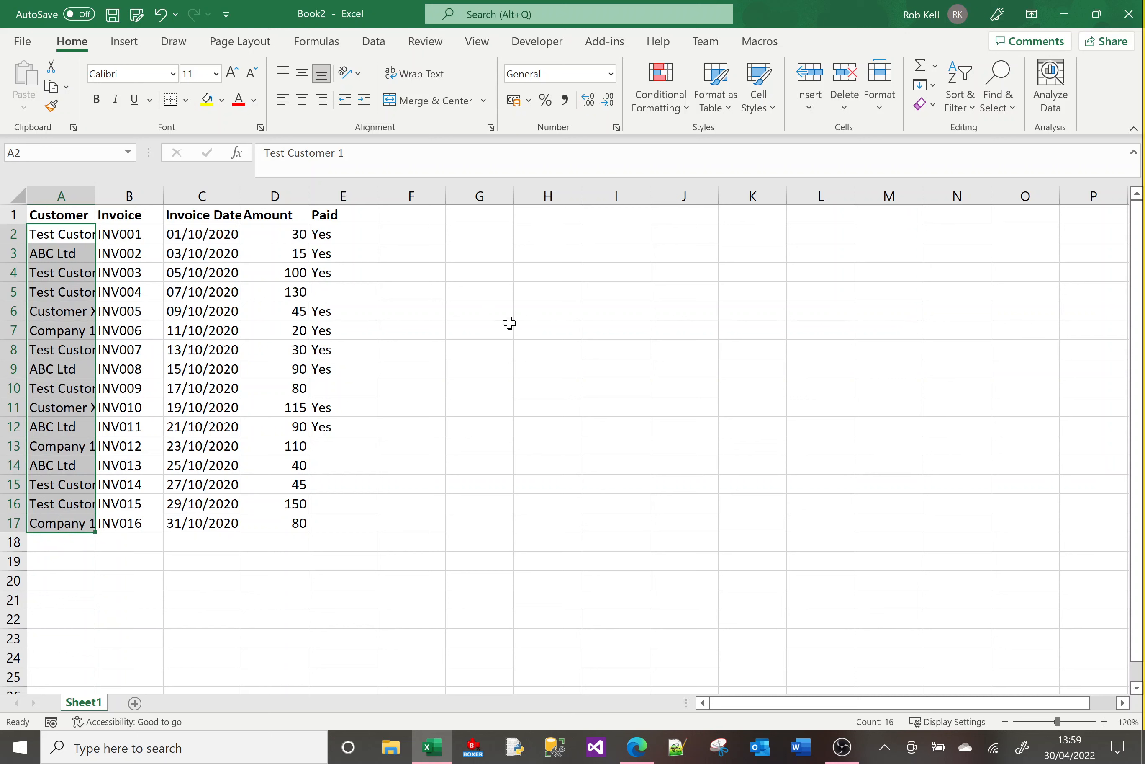
pyautogui.hotkey('ctrl', 'b')
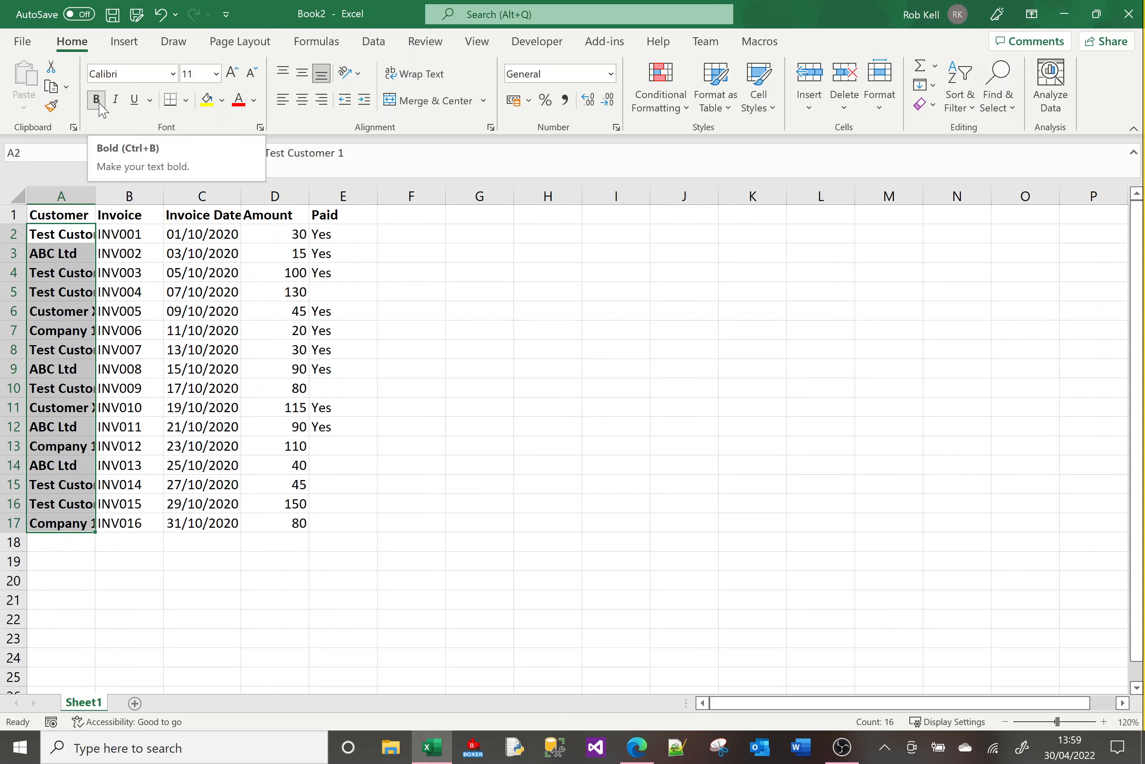
pyautogui.click(247, 272)
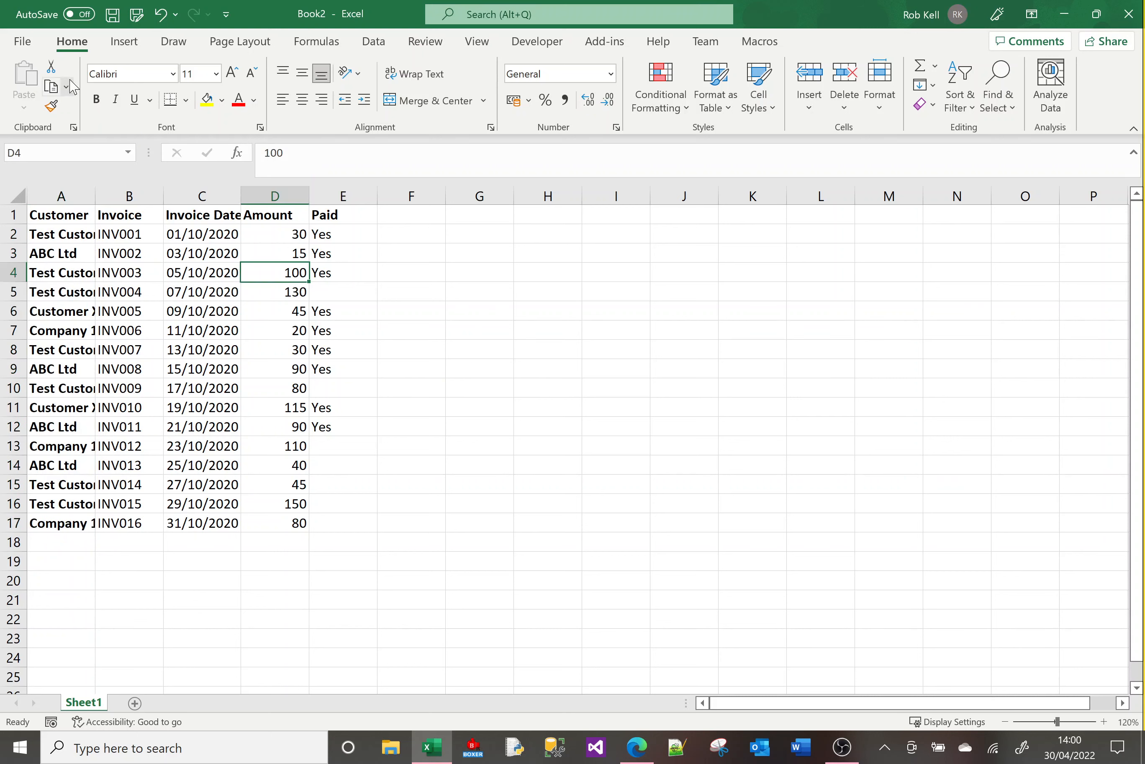
# Step: Remove bold from the Invoice Date heading in C1 and apply it again
pyautogui.click(192, 218)
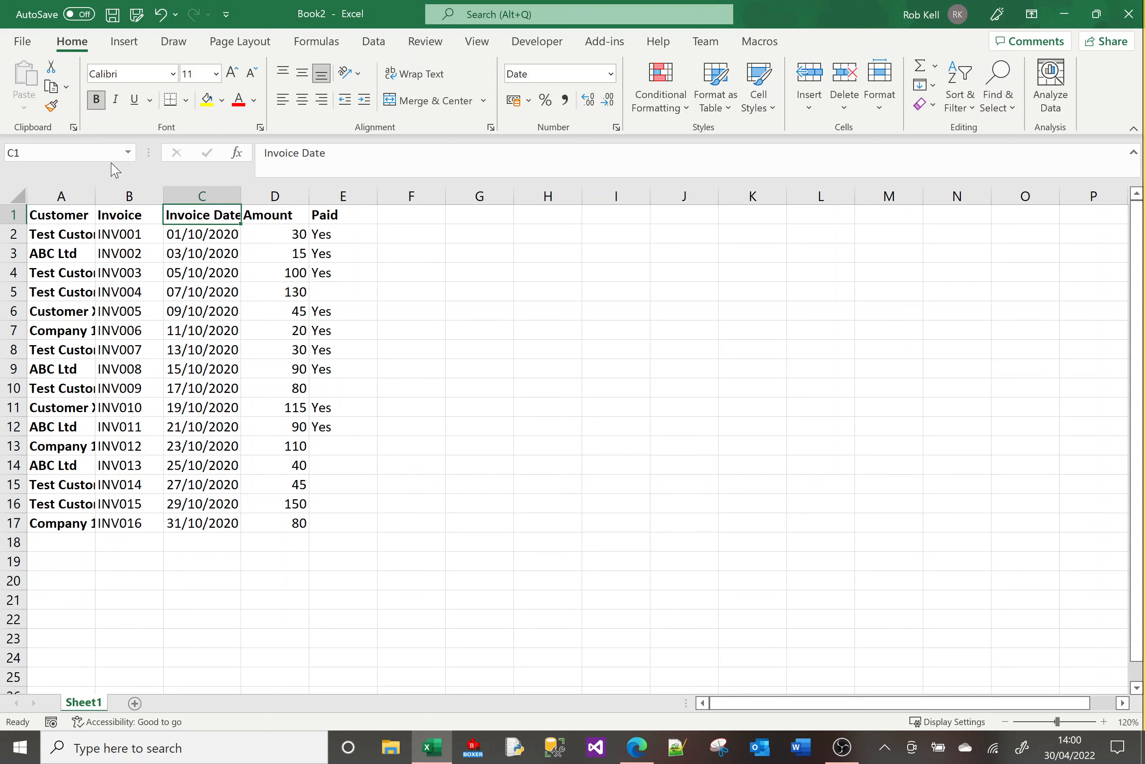
pyautogui.click(97, 100)
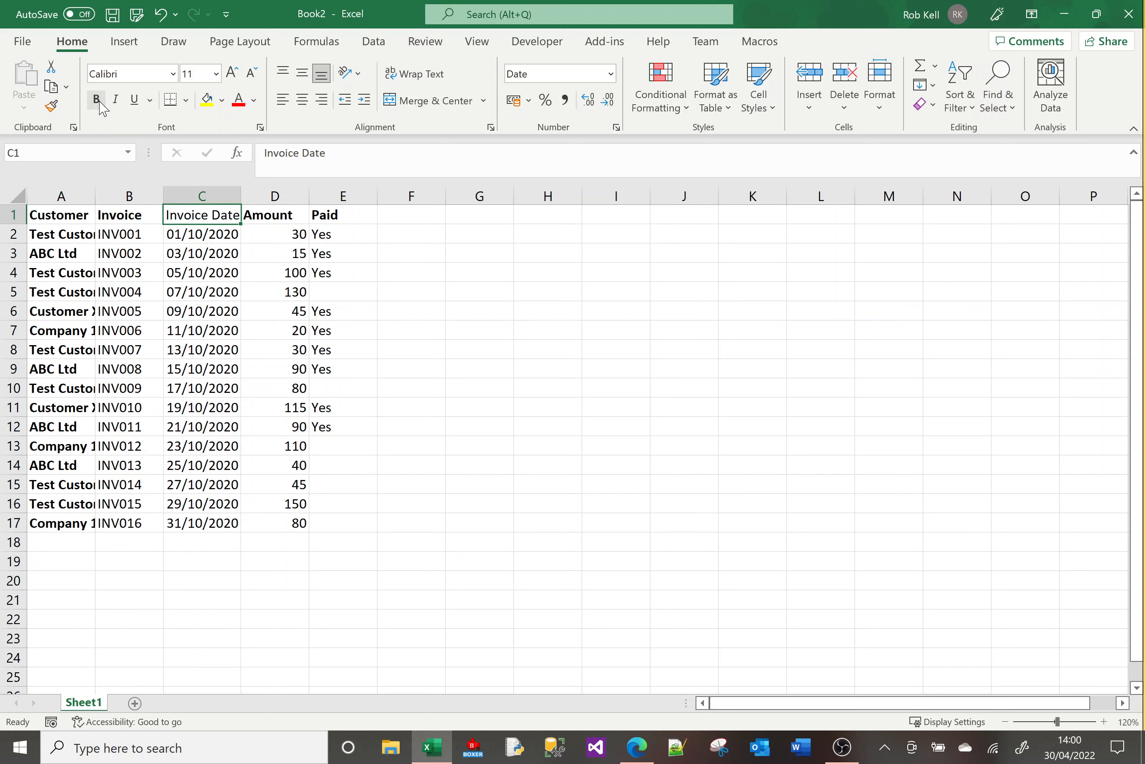
pyautogui.click(97, 101)
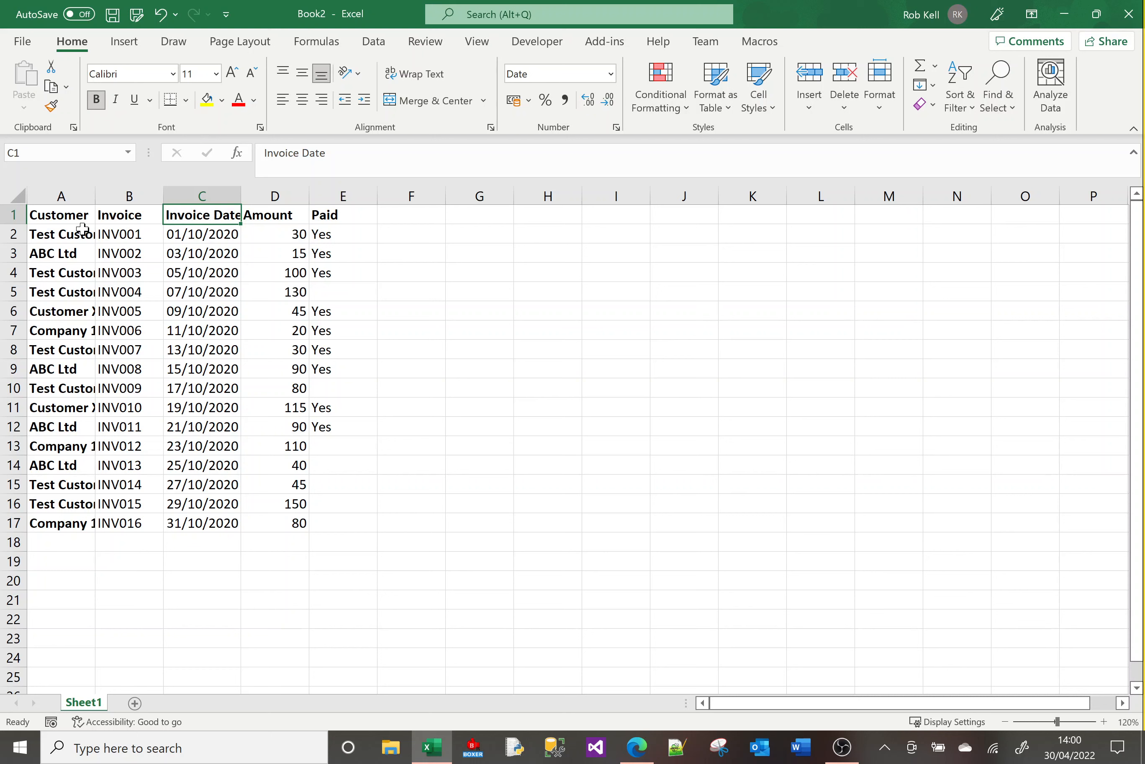
# Step: Set the font colour of the headings in A1:E1 to the standard dark blue
pyautogui.moveTo(82, 215); pyautogui.dragTo(323, 215)
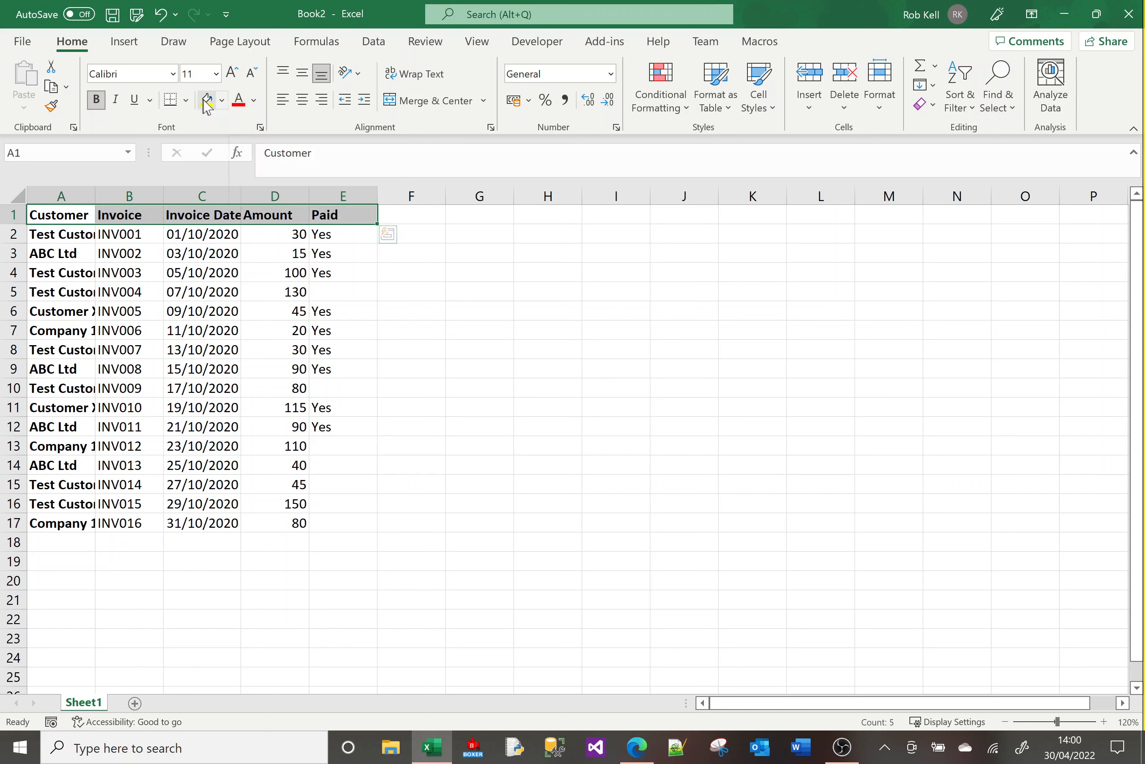
pyautogui.click(254, 101)
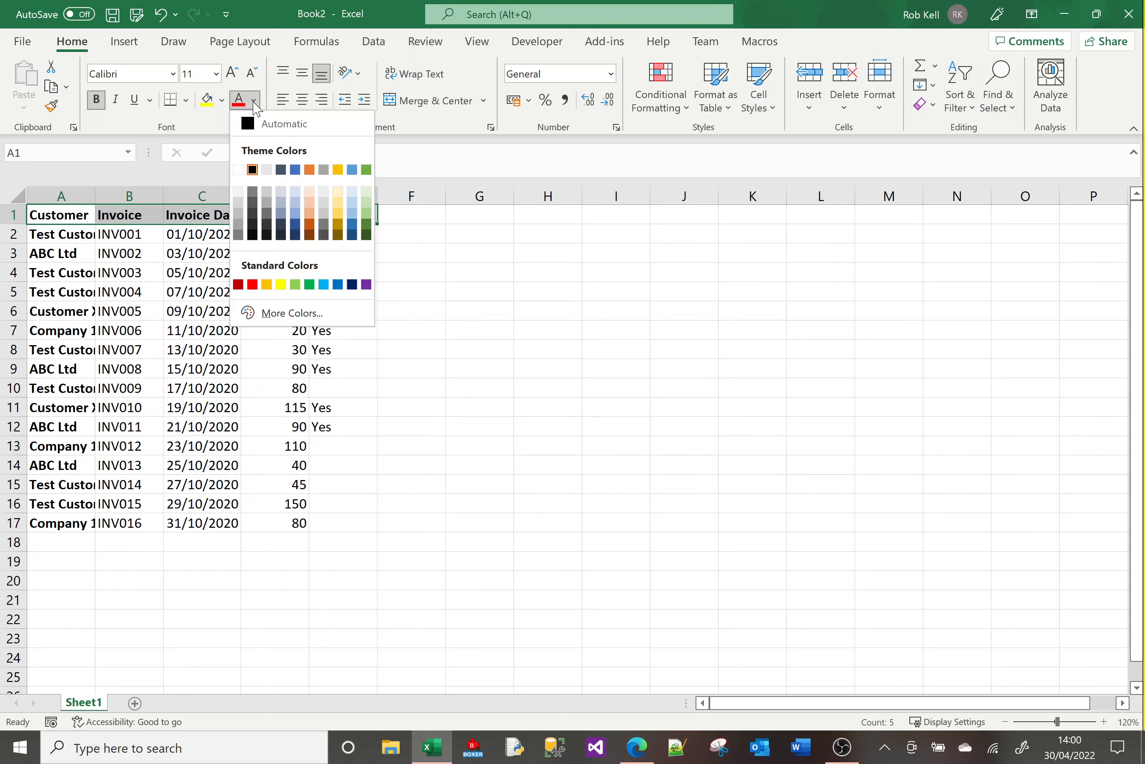
pyautogui.click(353, 285)
pyautogui.click(279, 271)
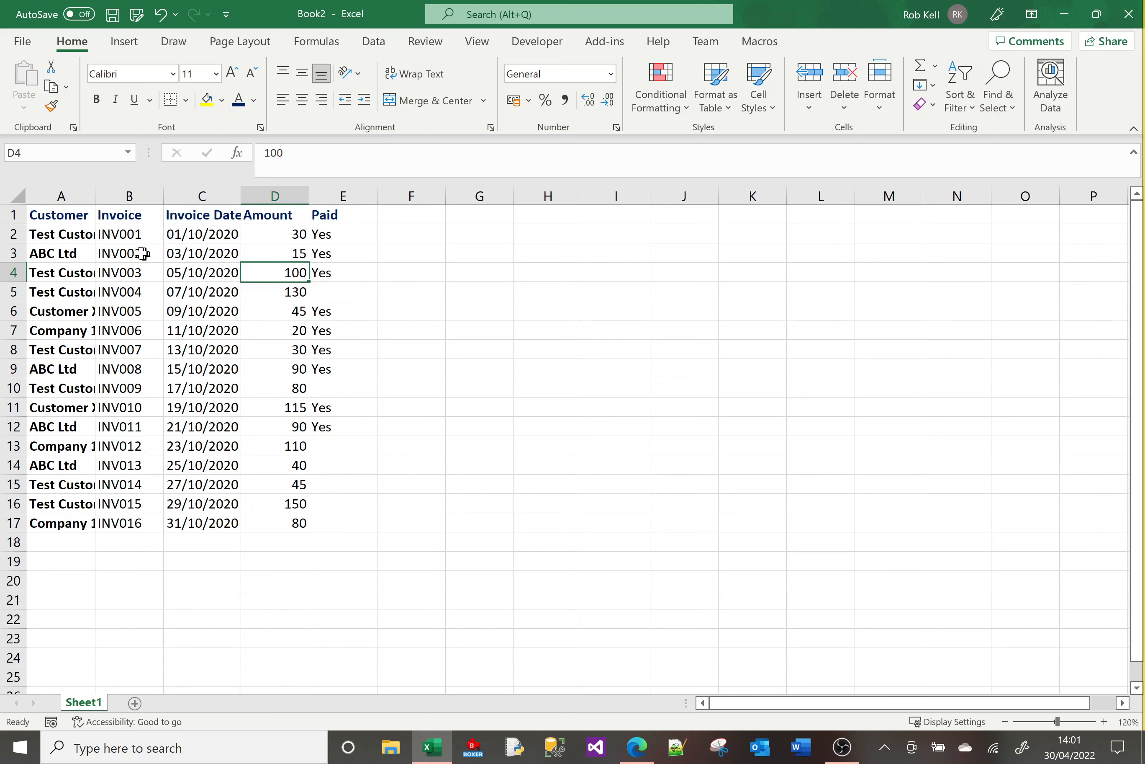
# Step: Fill the customer name cells A2:A17 with the standard light blue
pyautogui.click(66, 230)
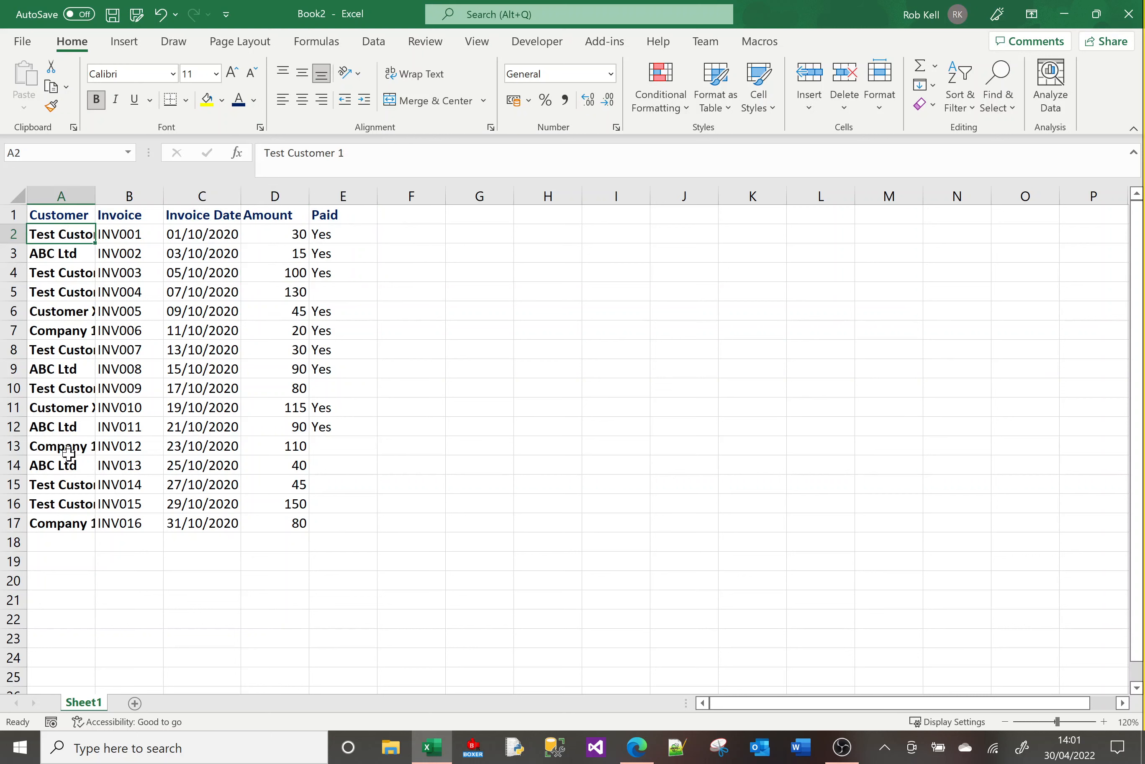
pyautogui.keyDown('shift'); pyautogui.click(66, 523); pyautogui.keyUp('shift')
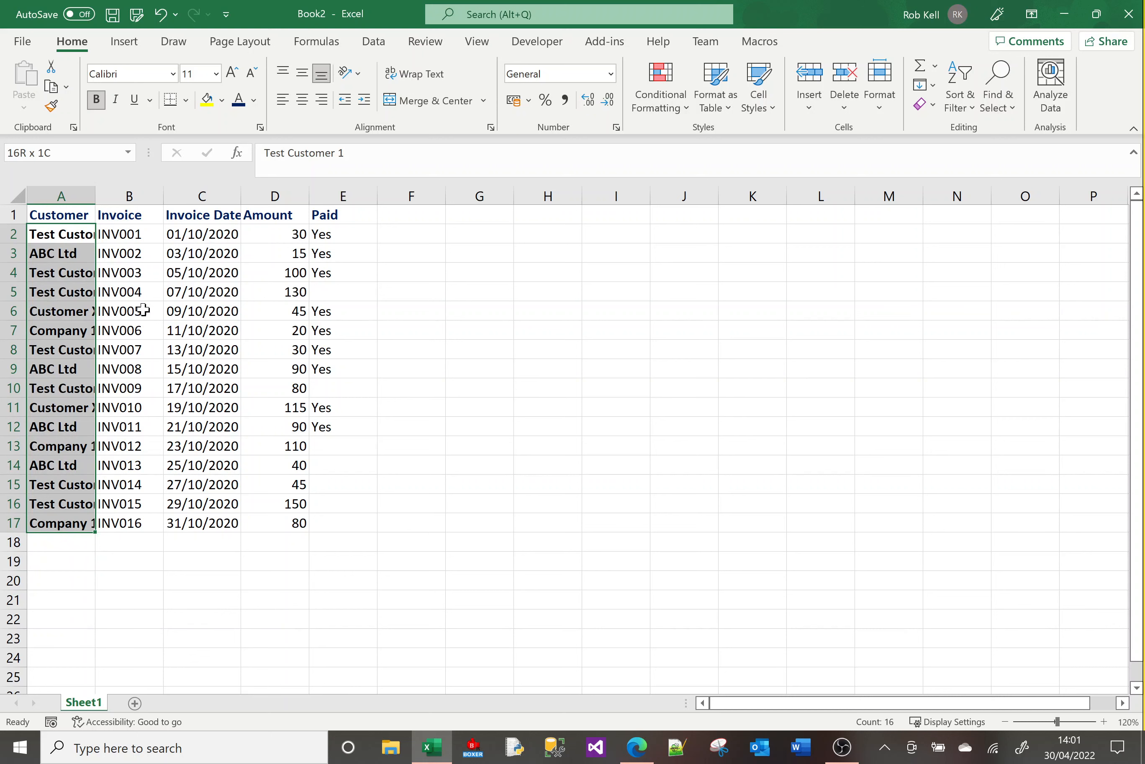
pyautogui.click(222, 101)
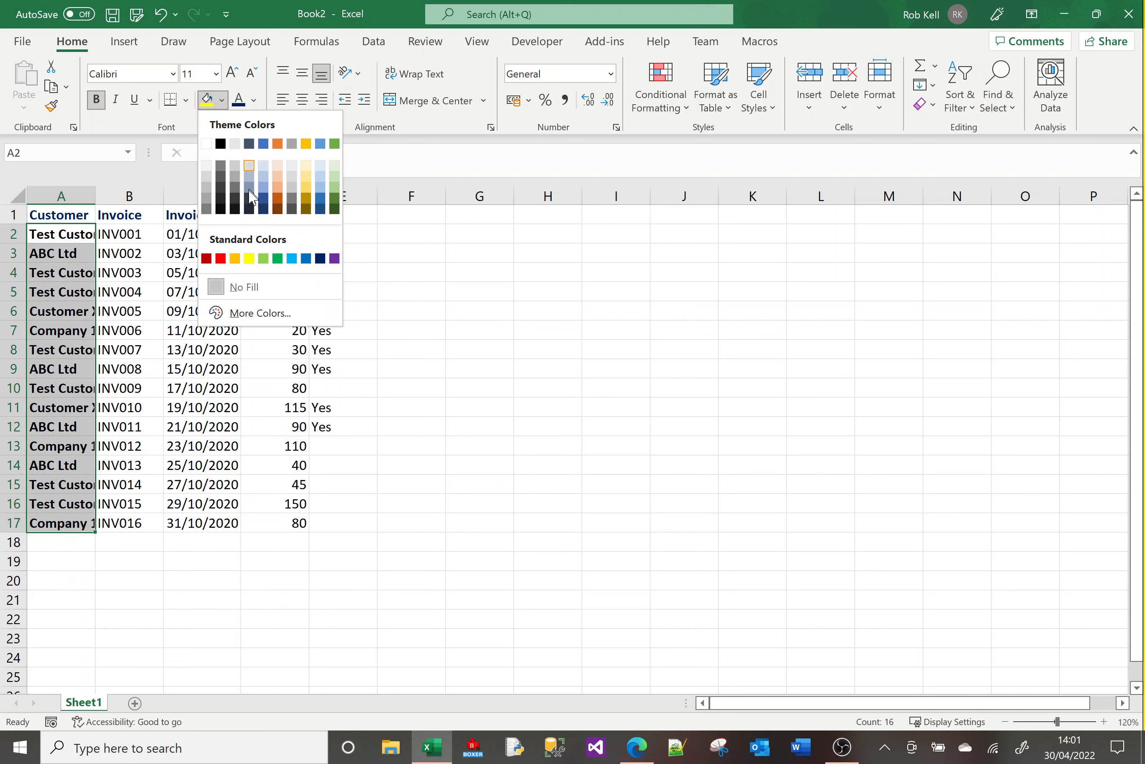
pyautogui.click(292, 258)
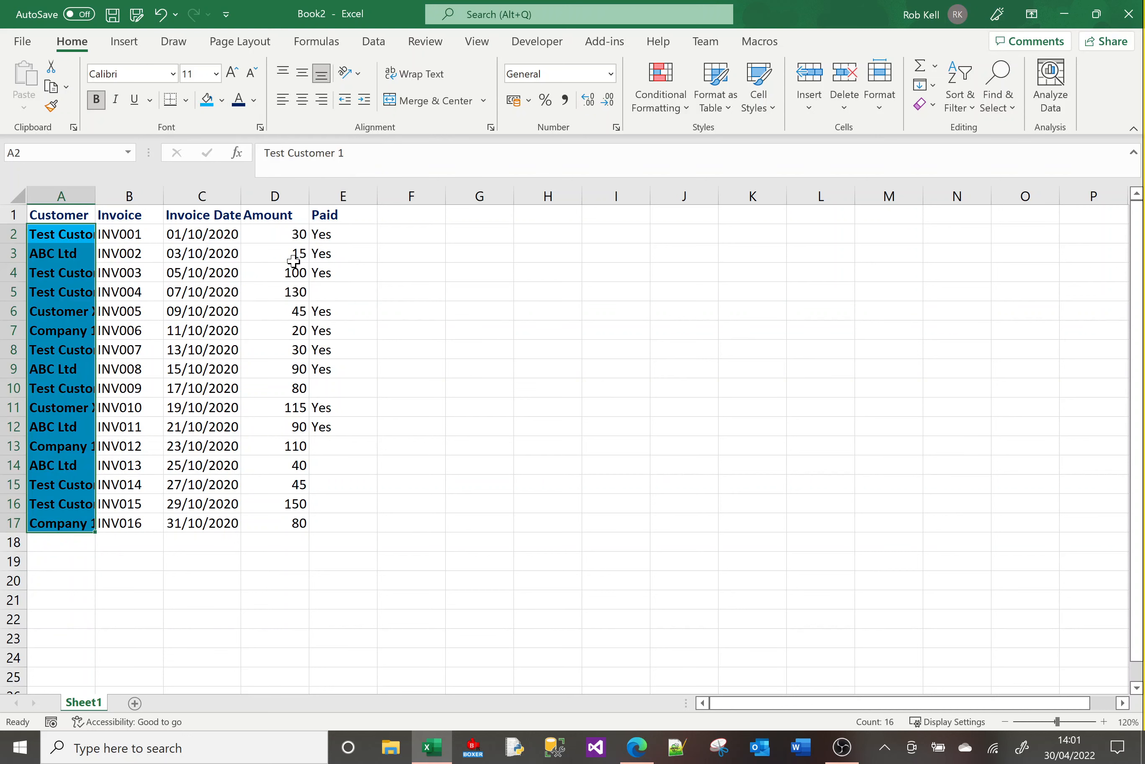
pyautogui.click(294, 256)
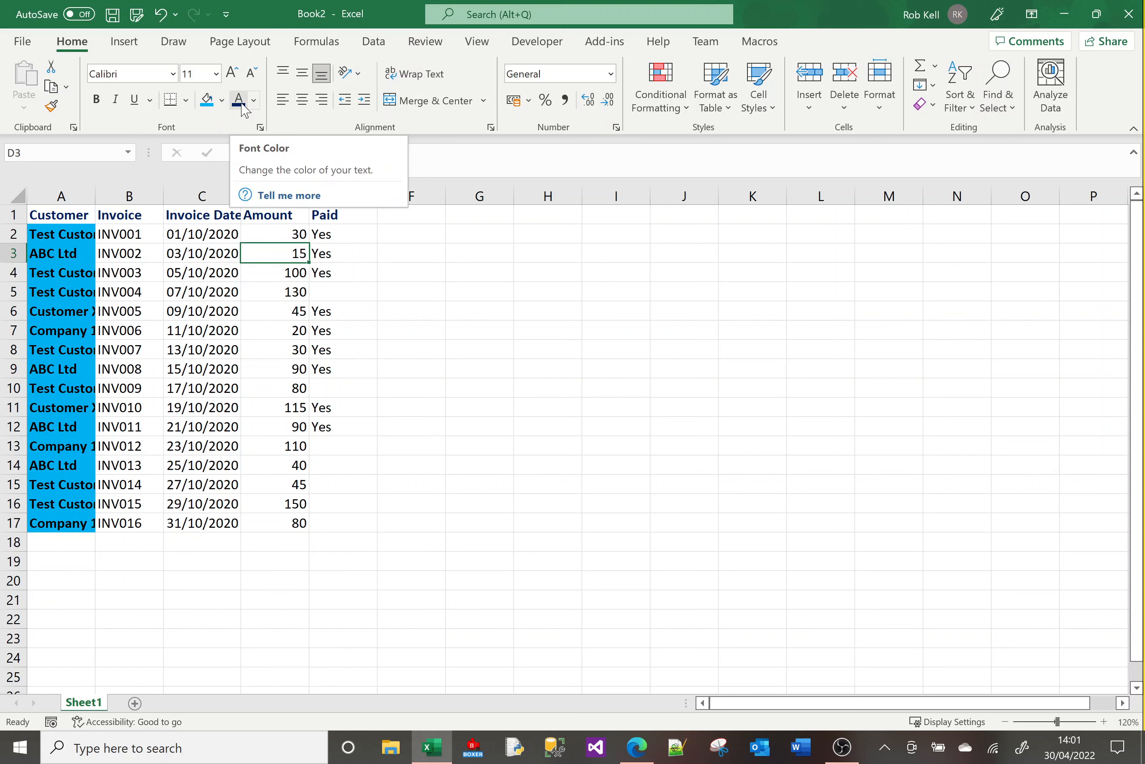
# Step: Try light blue and yellow fills on the date in cell C4, and clear the cell back to No Fill
pyautogui.click(217, 276)
pyautogui.click(206, 104)
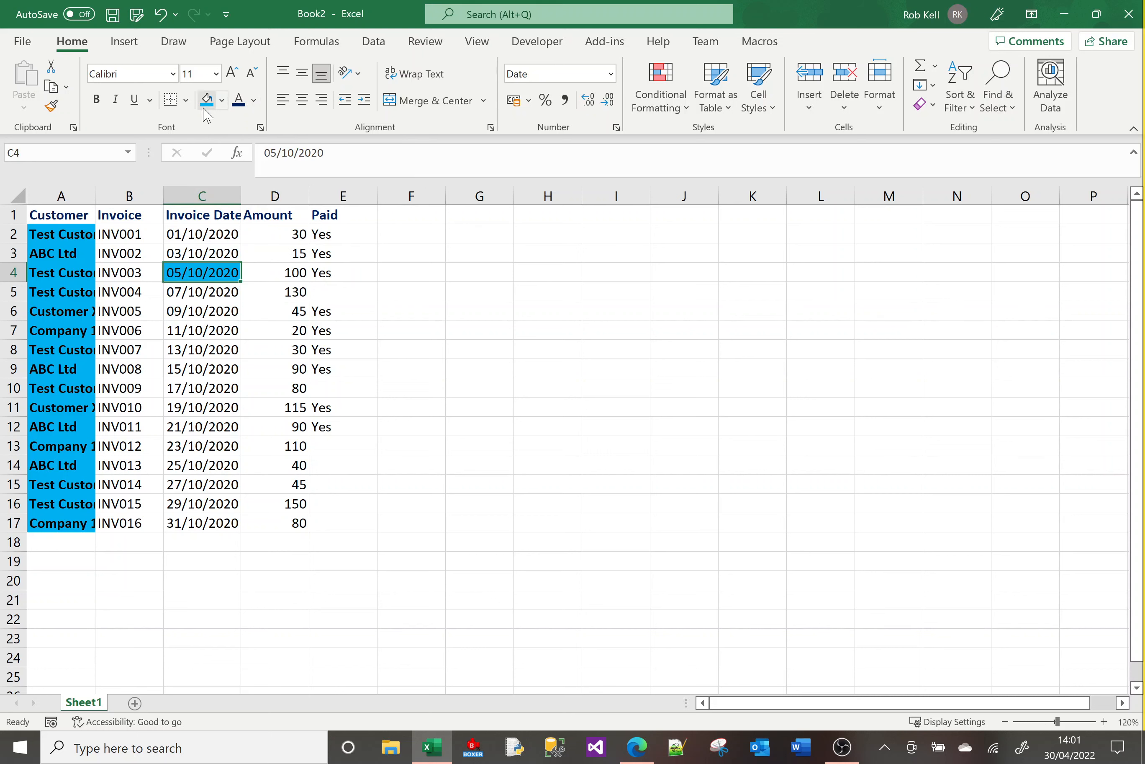
pyautogui.click(222, 100)
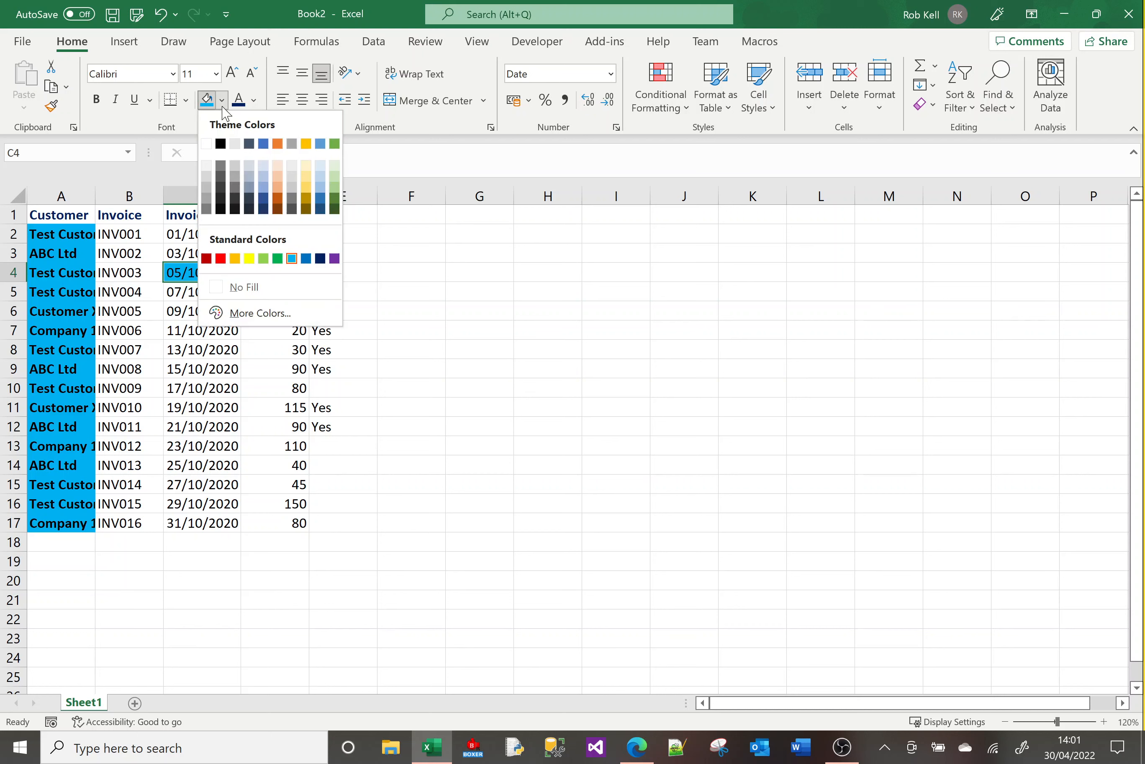
pyautogui.click(249, 259)
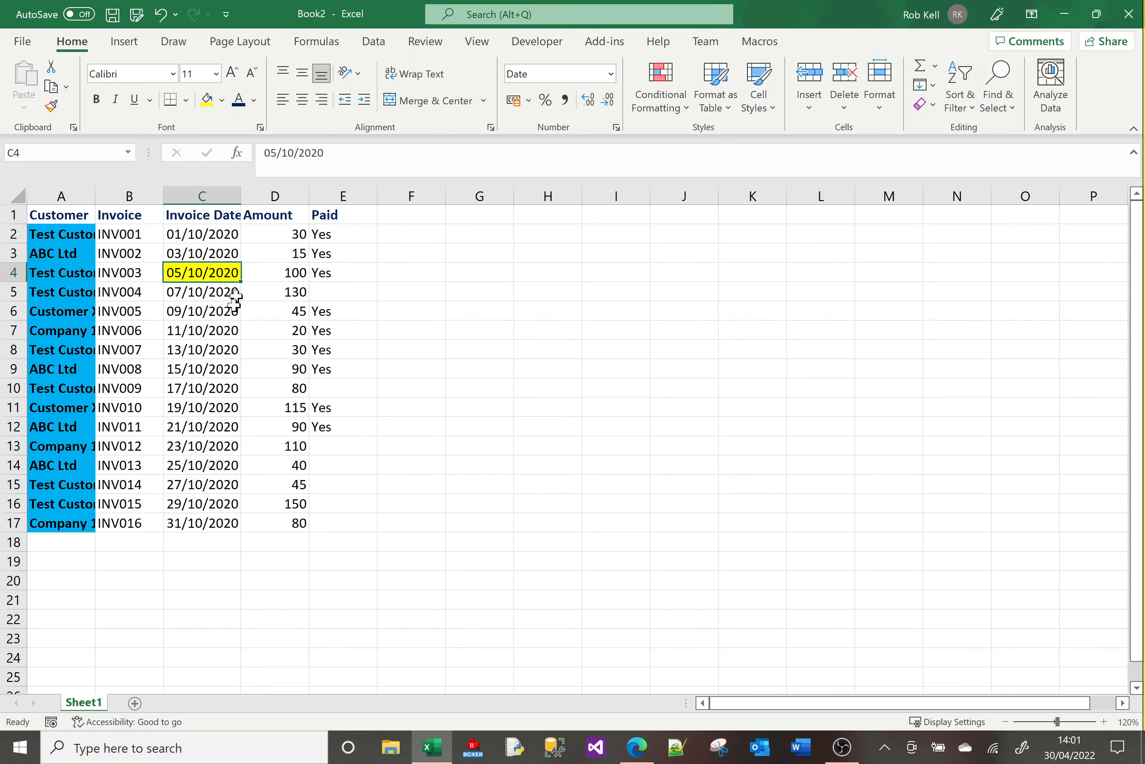
pyautogui.click(222, 100)
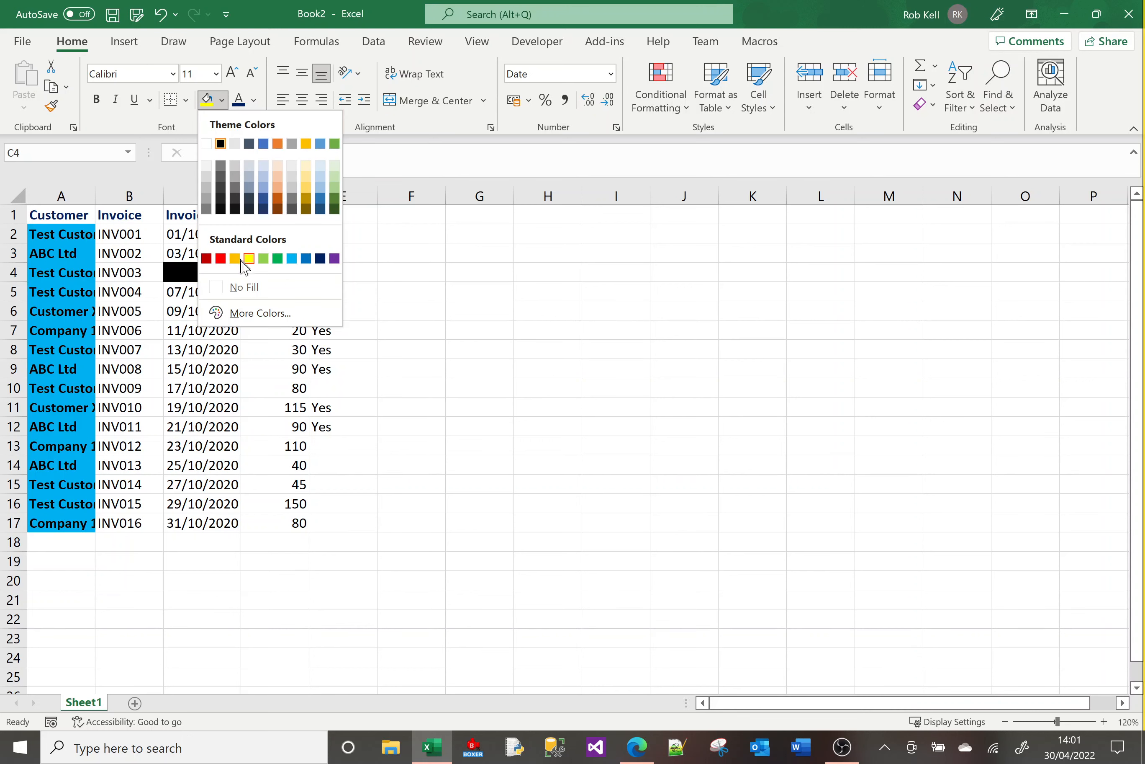
pyautogui.click(249, 293)
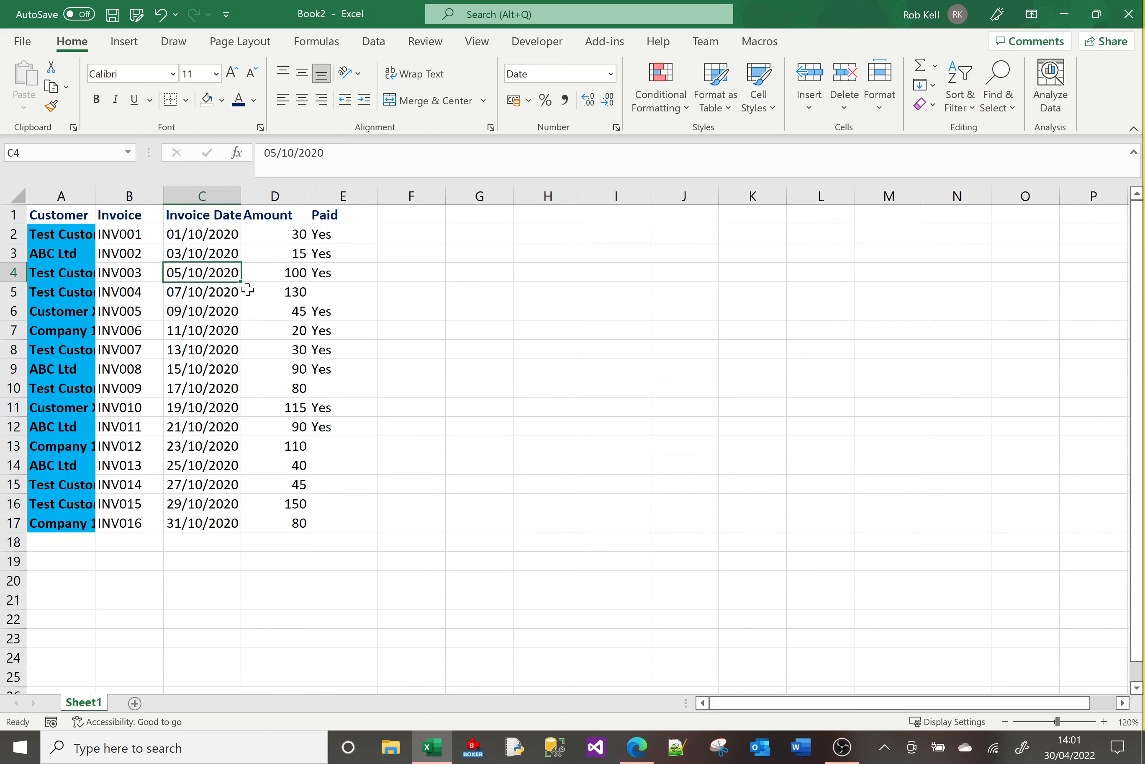
pyautogui.click(255, 101)
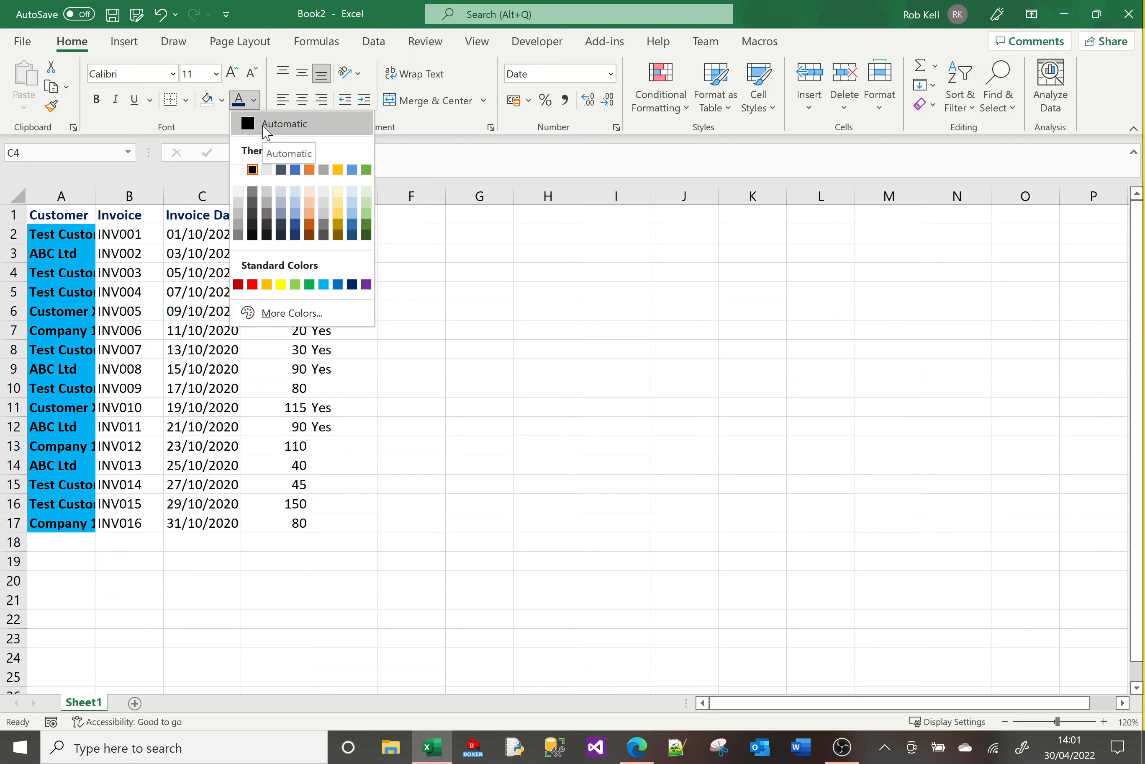
pyautogui.click(210, 248)
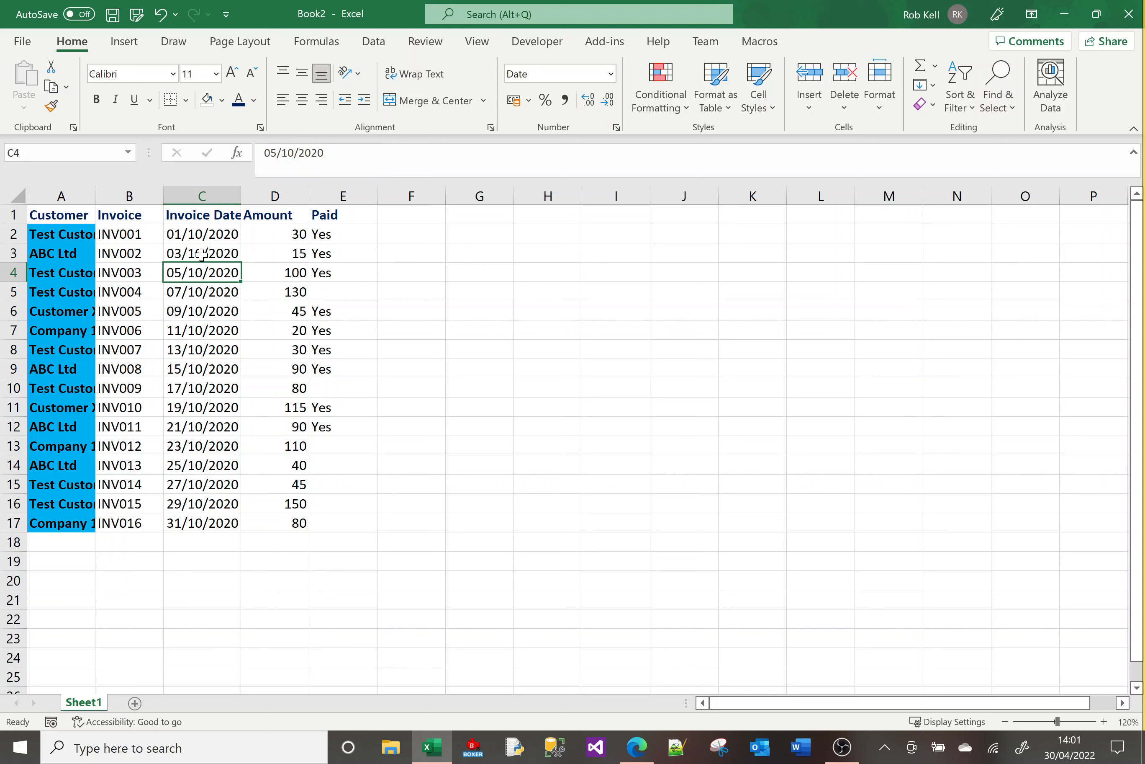
# Step: Give the Paid entry in E2 a standard yellow fill, a standard green font colour and bold
pyautogui.click(340, 237)
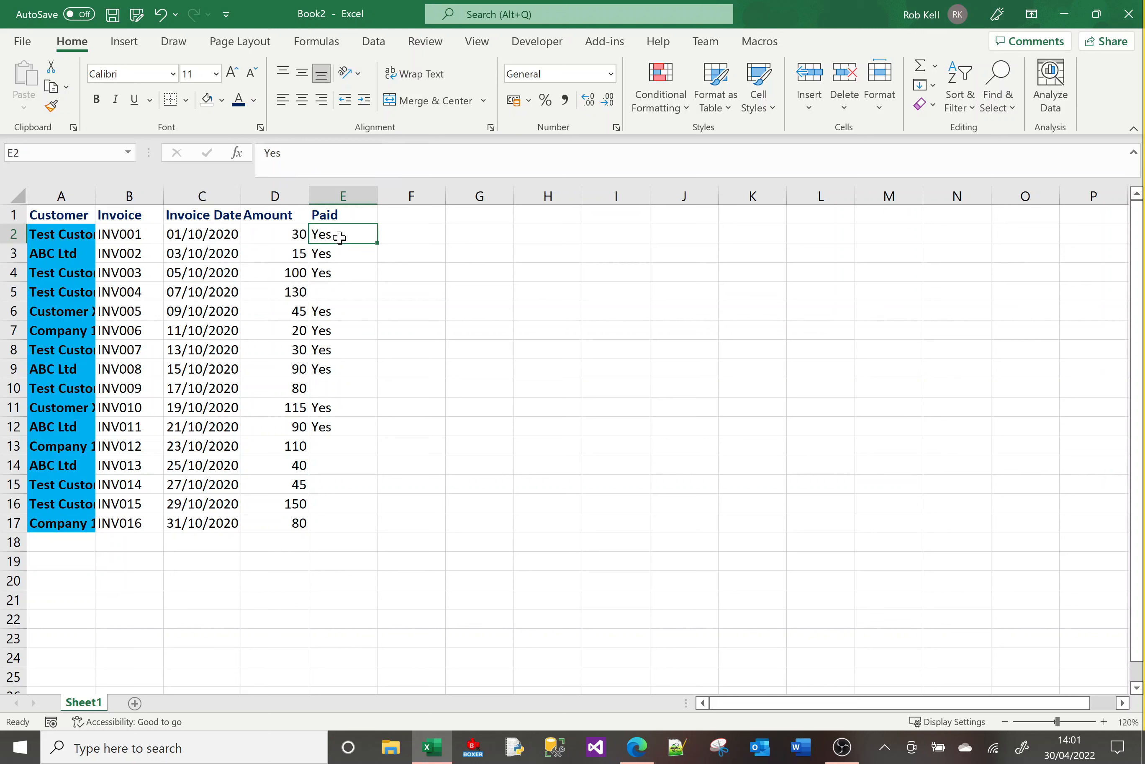
pyautogui.click(222, 100)
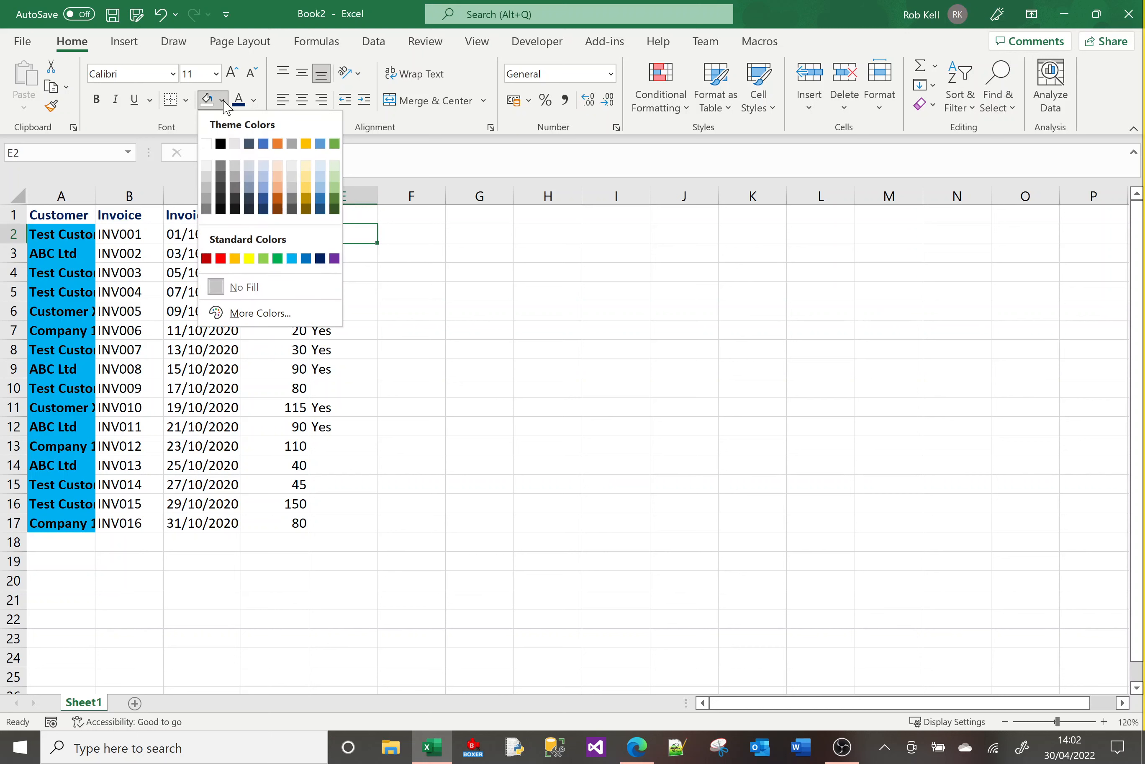
pyautogui.click(249, 259)
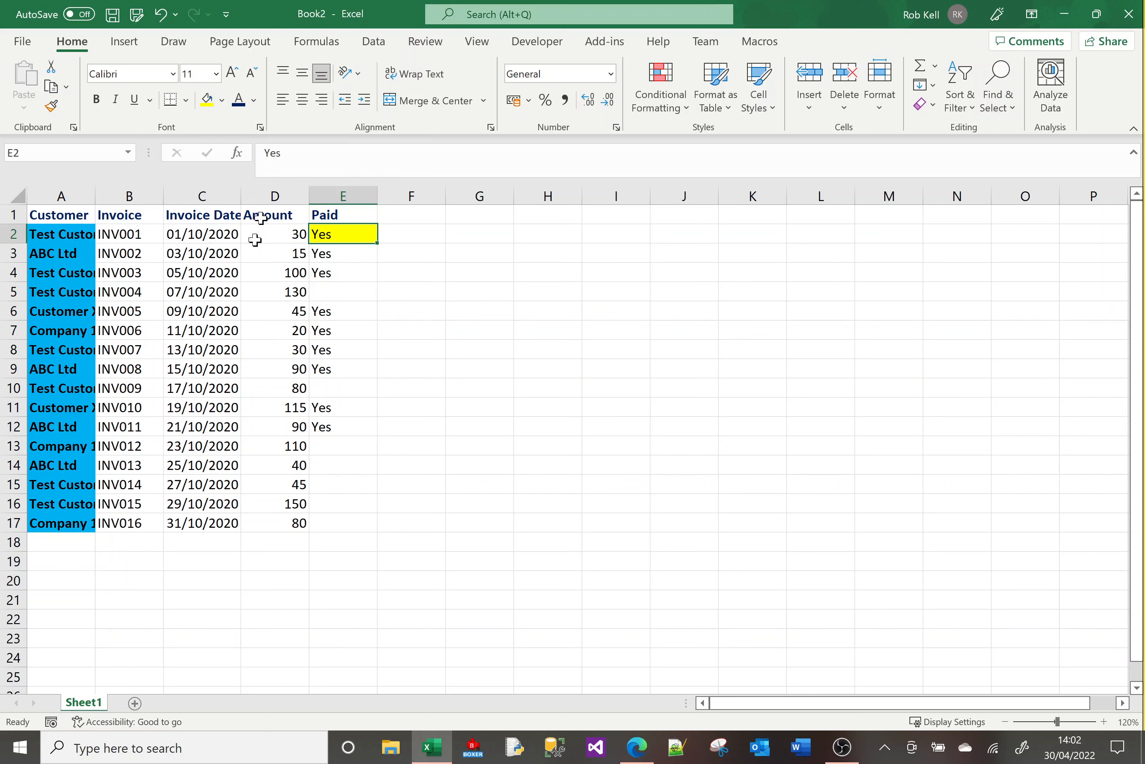
pyautogui.click(254, 100)
pyautogui.click(307, 286)
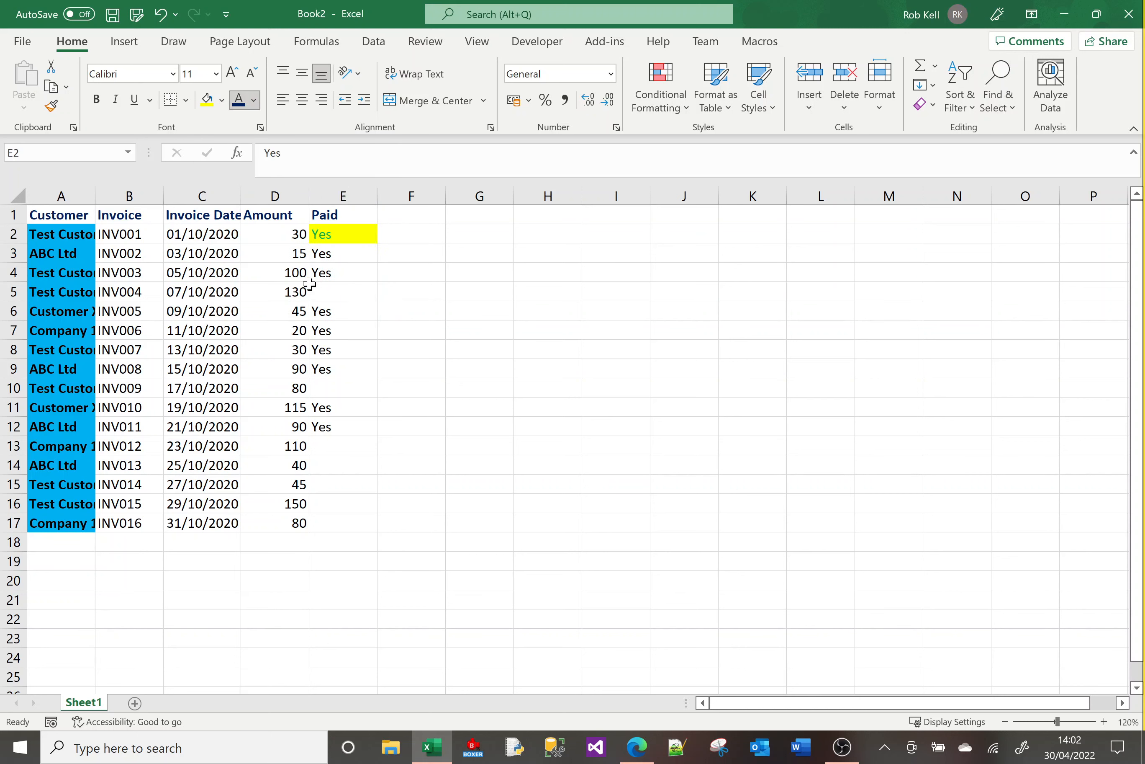
pyautogui.click(96, 99)
# Step: Apply the same yellow fill, green font colour and bold to the Paid entry in E3
pyautogui.click(351, 254)
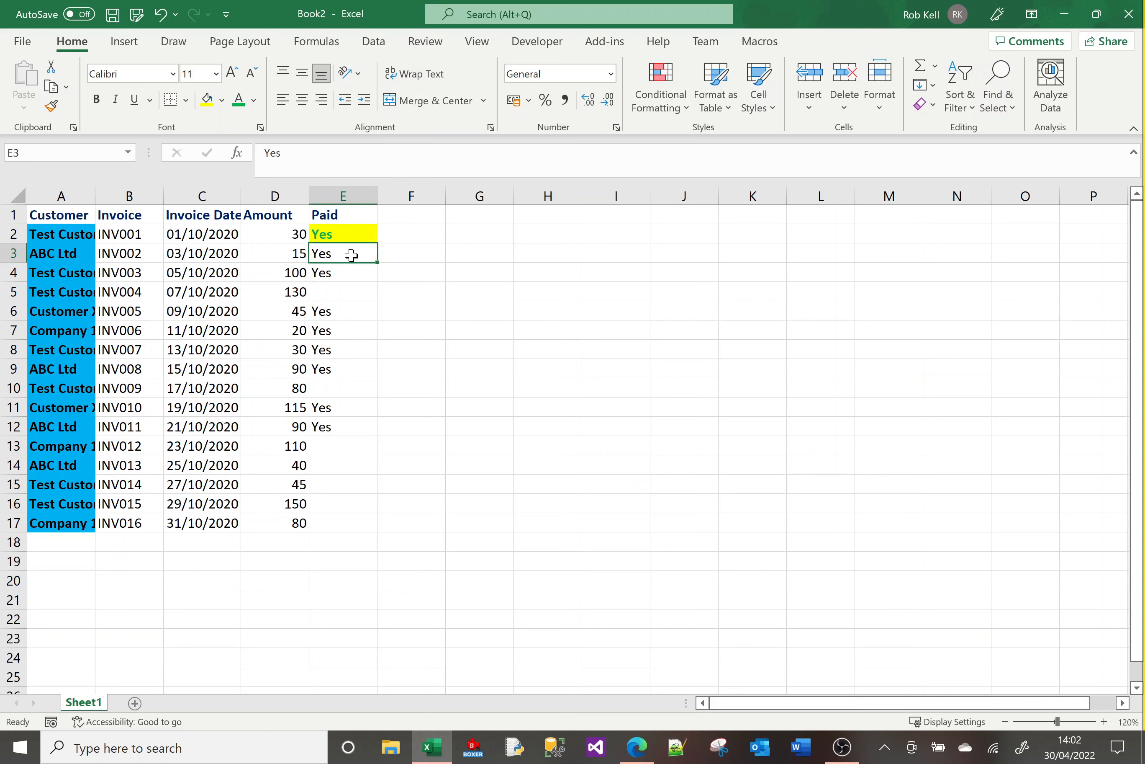
pyautogui.click(204, 103)
pyautogui.click(240, 103)
pyautogui.click(96, 99)
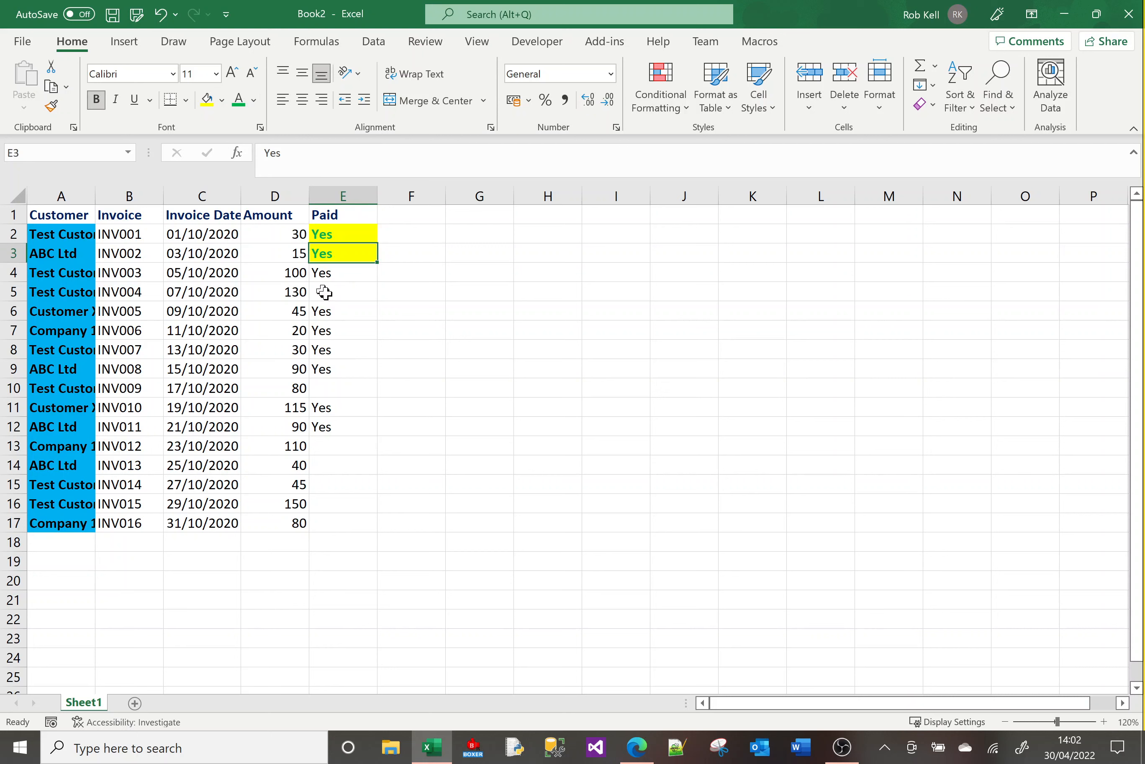
# Step: Copy the formatting of E3 to the Paid entry in E4 with Format Painter
pyautogui.click(341, 275)
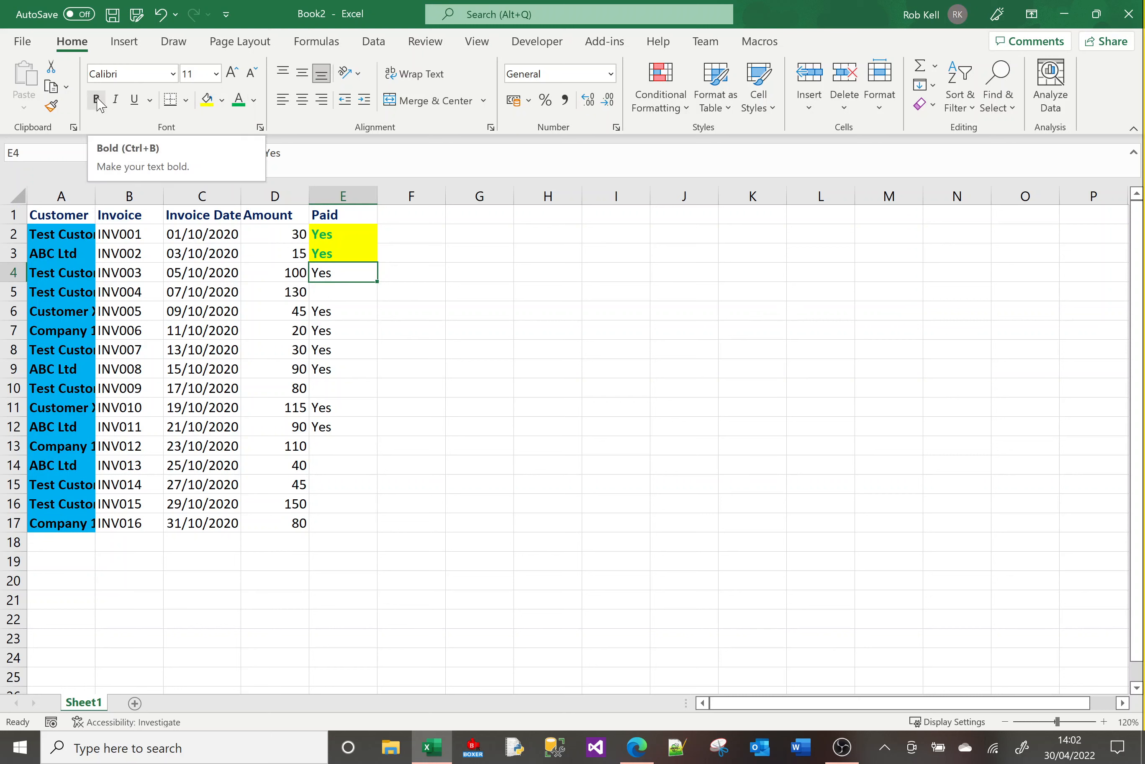
pyautogui.click(335, 254)
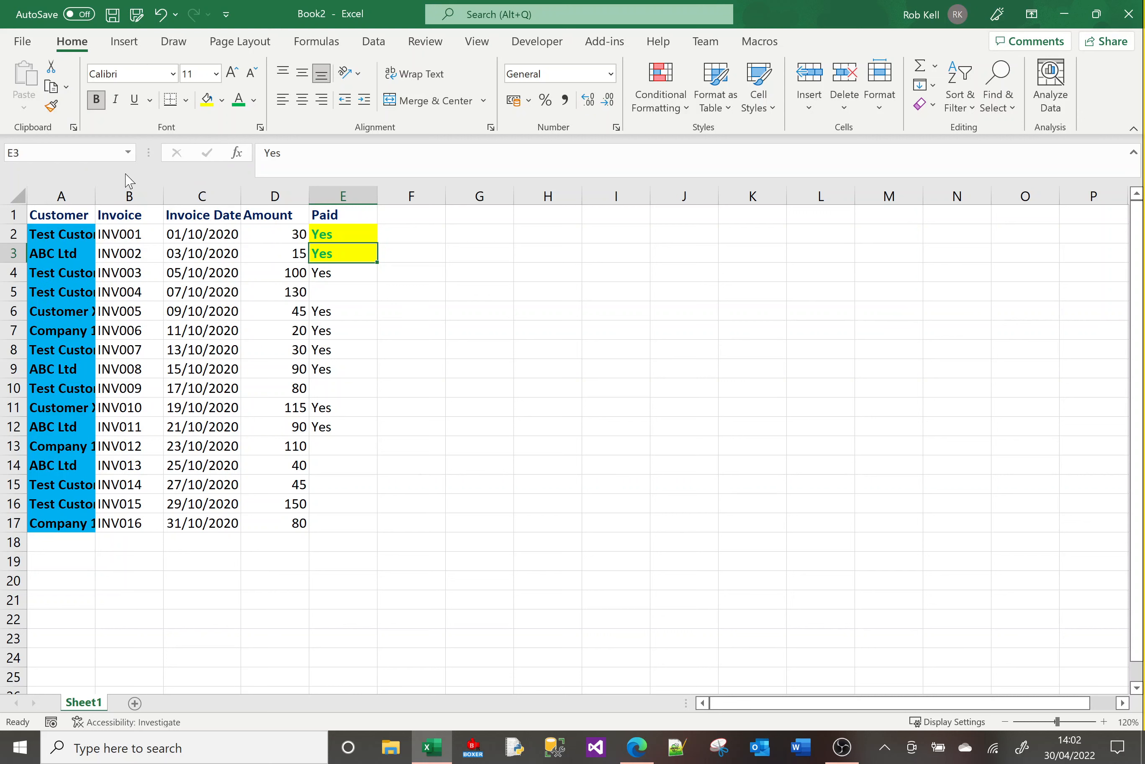
pyautogui.click(51, 109)
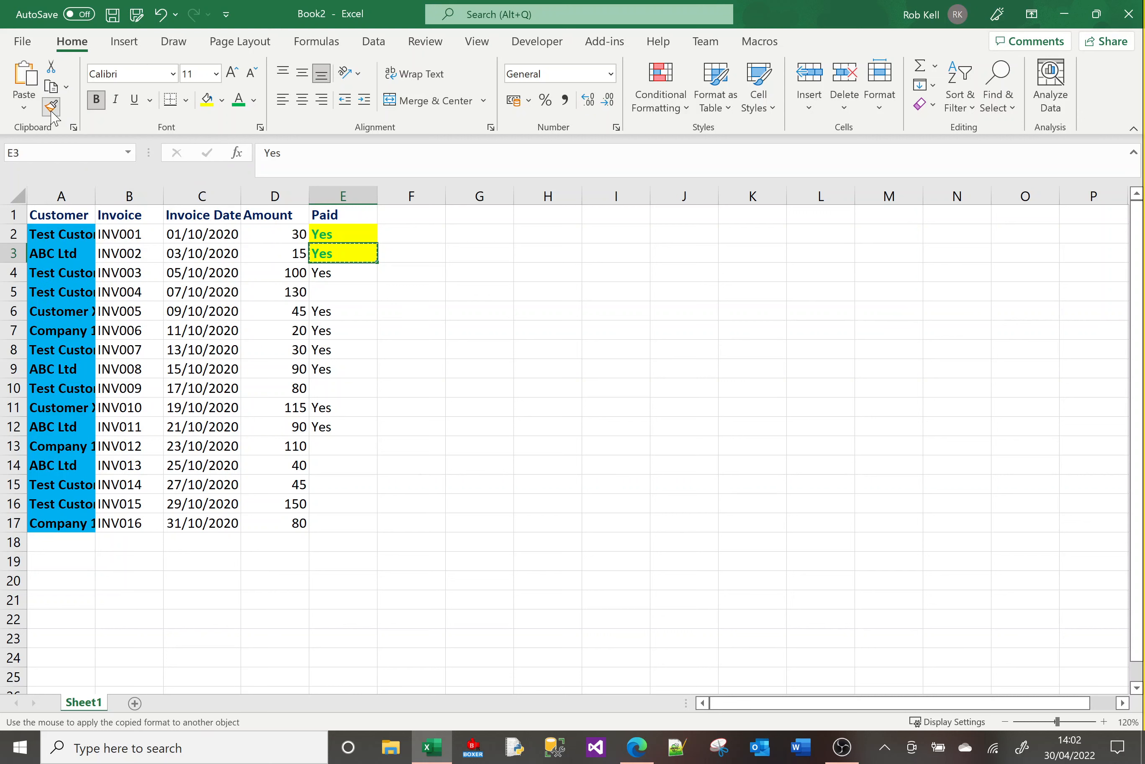
pyautogui.click(350, 276)
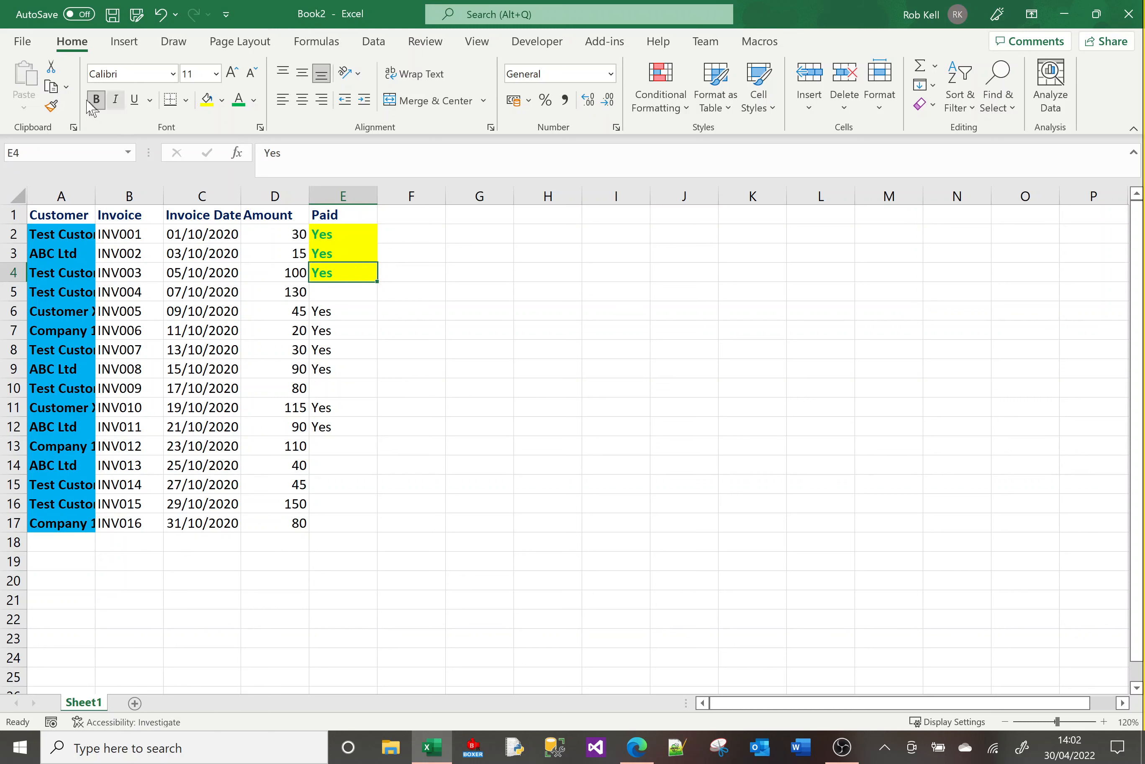
# Step: Copy the formatting of E4 to the Paid entries in E6:E9 with Format Painter
pyautogui.click(51, 106)
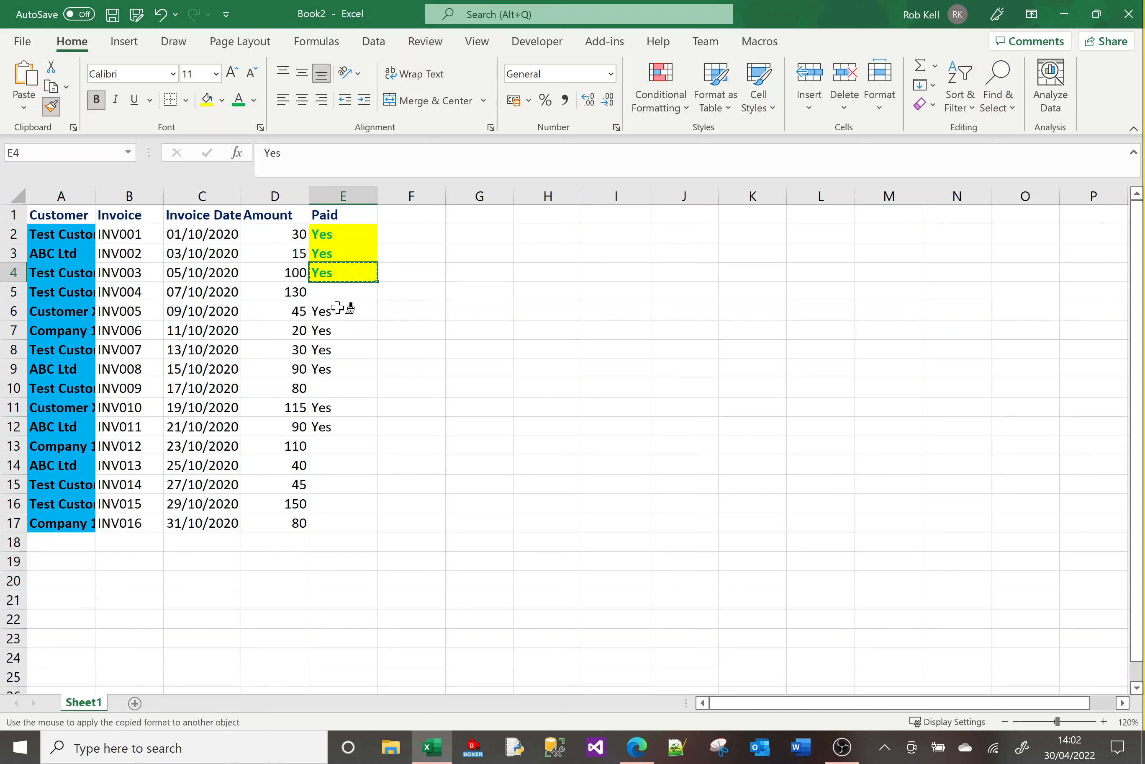
pyautogui.moveTo(340, 310); pyautogui.dragTo(344, 369)
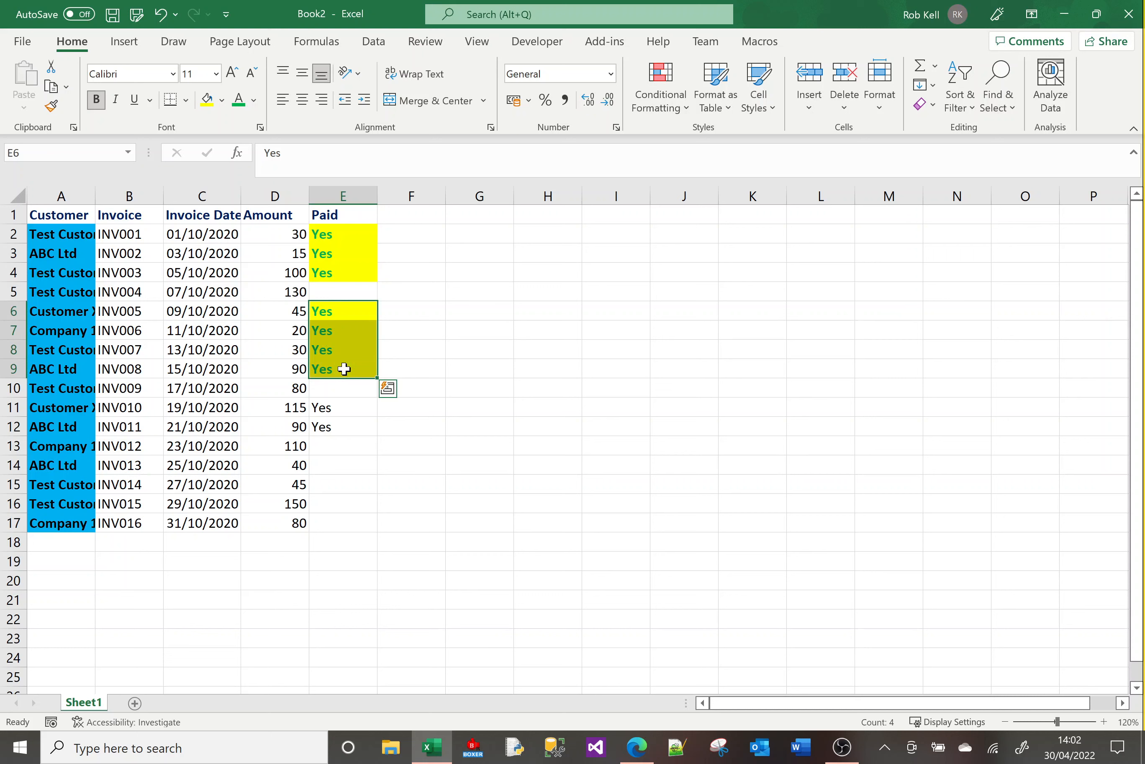
pyautogui.click(250, 312)
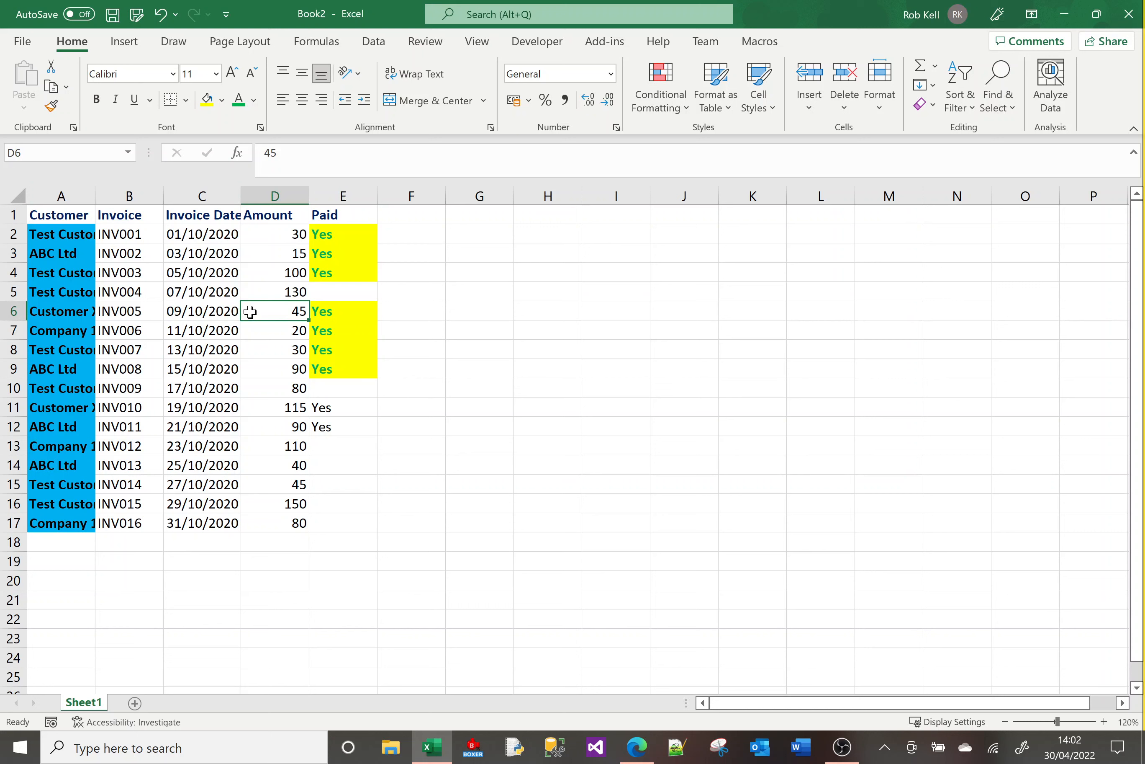
# Step: Copy the customer name formatting of A2 to the invoice number in B13 with Format Painter
pyautogui.click(71, 233)
pyautogui.click(51, 105)
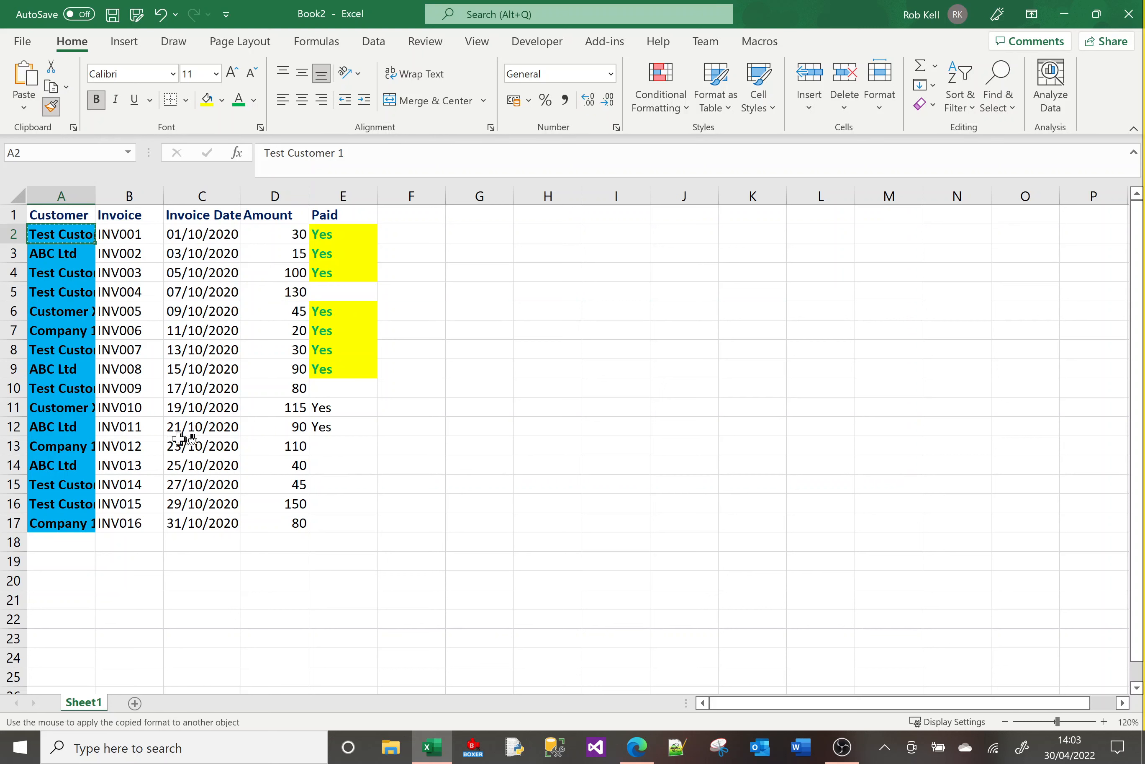
pyautogui.click(143, 448)
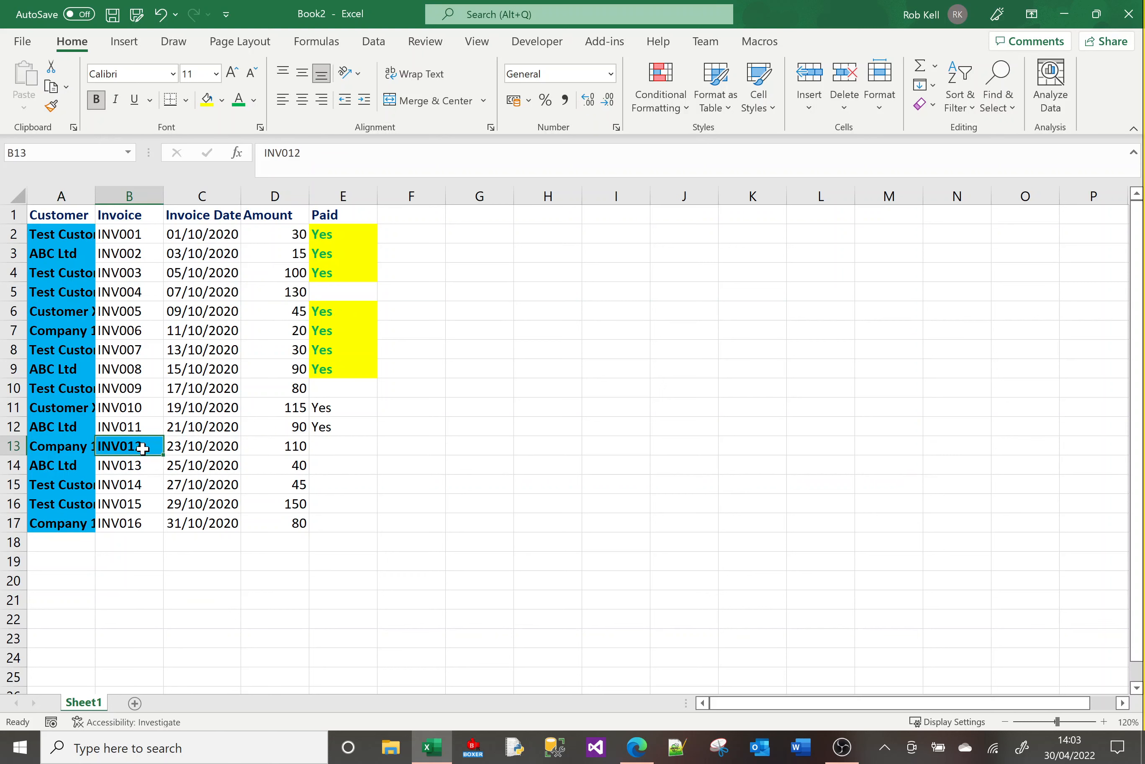
# Step: Set cell B13 back to No Fill and remove its bold
pyautogui.click(222, 101)
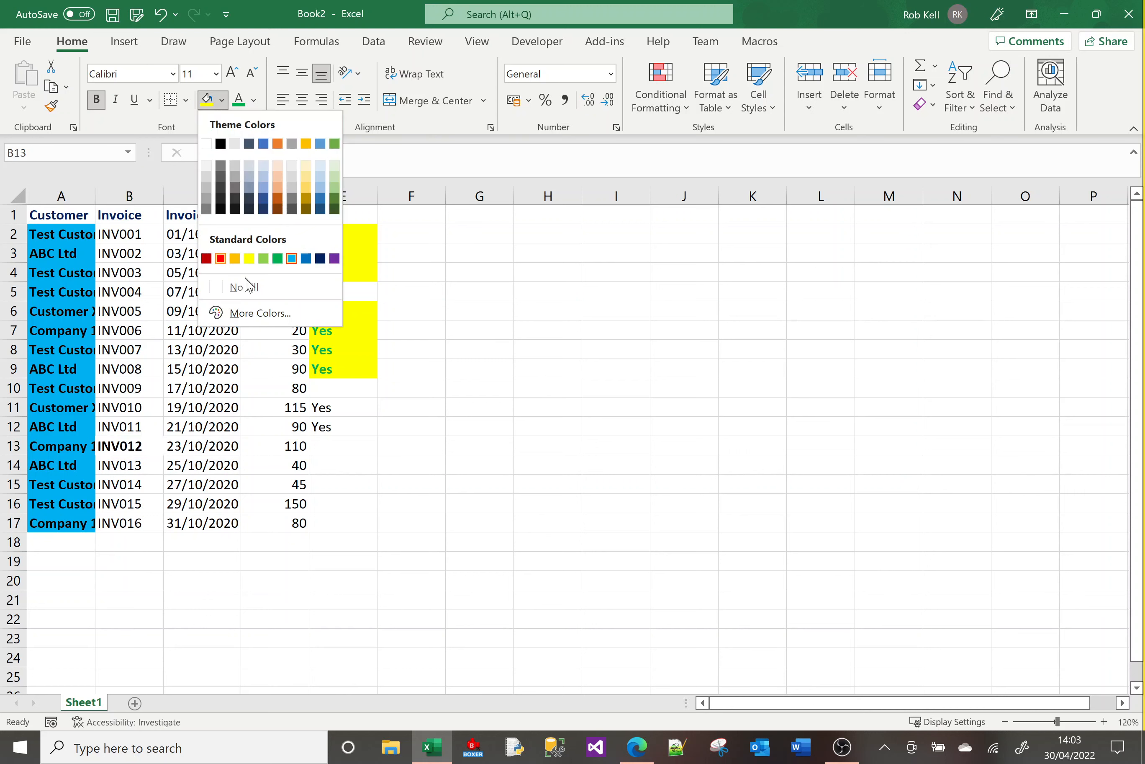
pyautogui.click(246, 290)
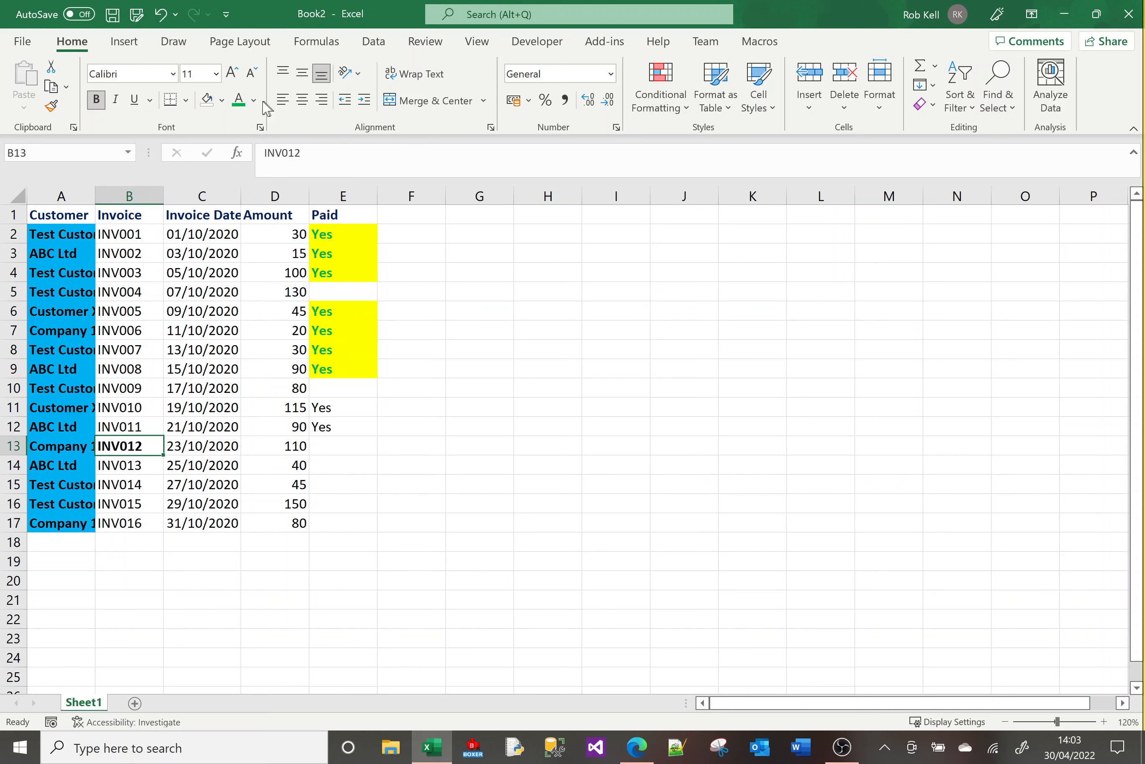
pyautogui.click(254, 101)
pyautogui.click(254, 100)
pyautogui.click(97, 100)
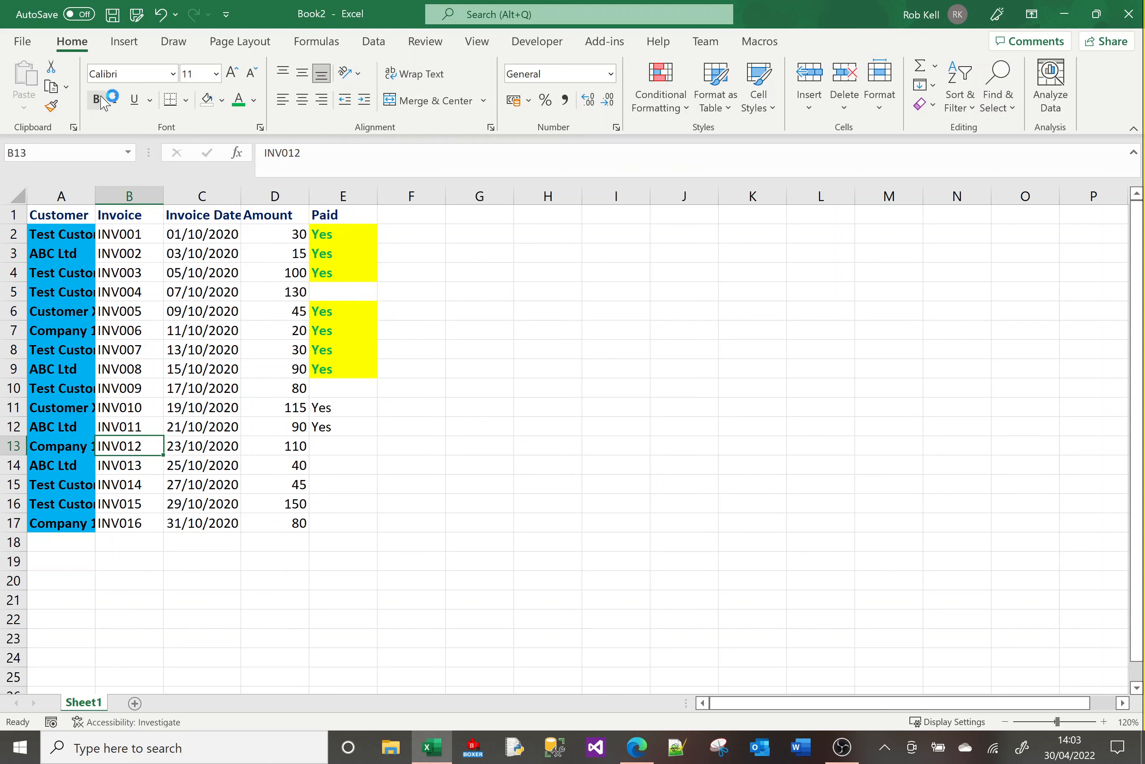
# Step: Widen column A so that the customer names fit in full
pyautogui.click(249, 346)
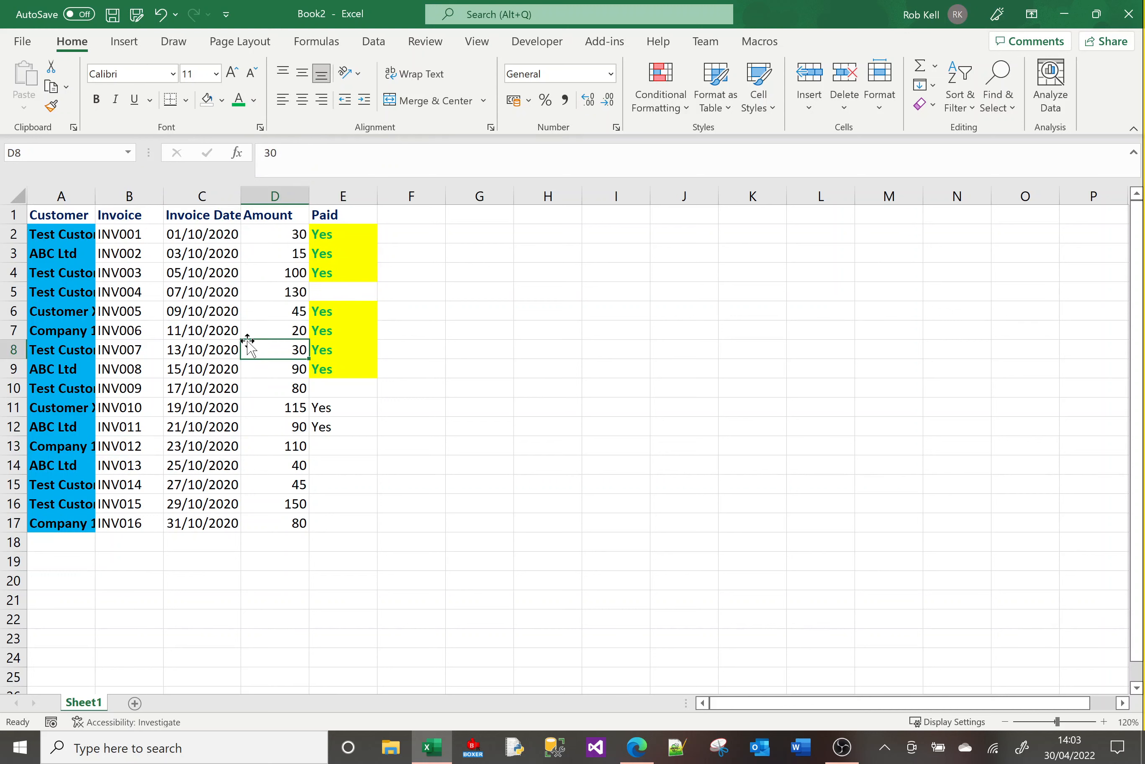
pyautogui.moveTo(95, 197); pyautogui.dragTo(147, 197)
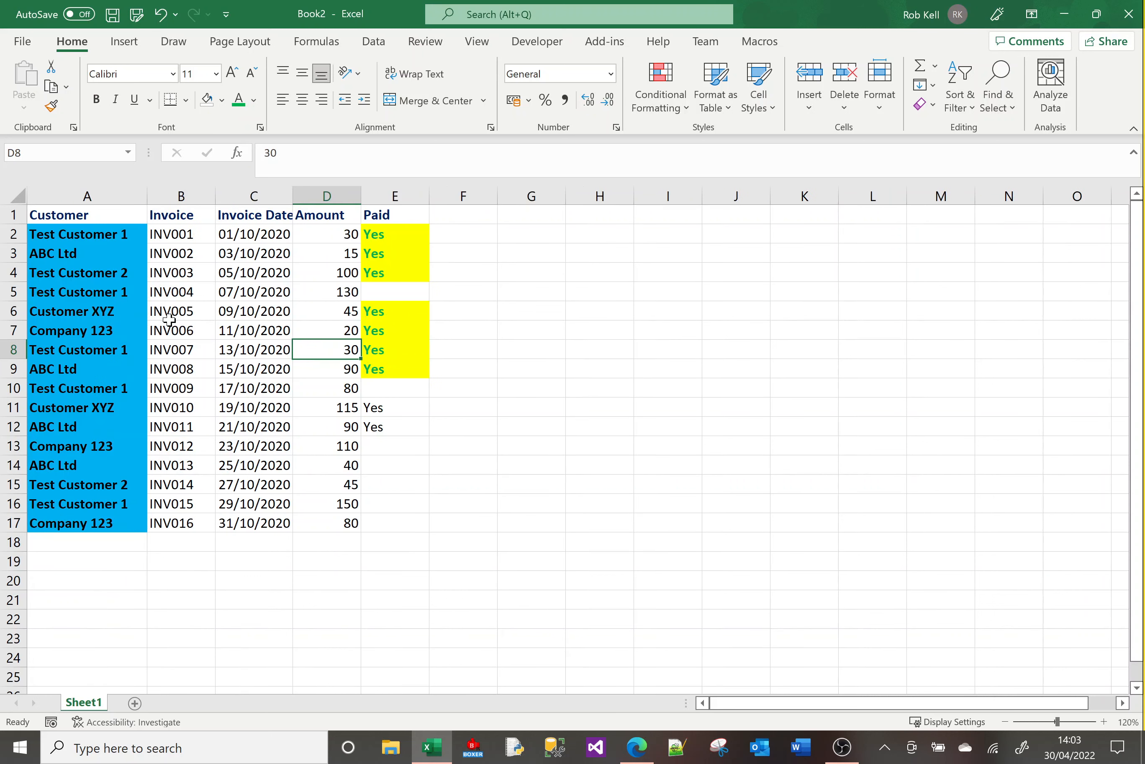
pyautogui.click(170, 318)
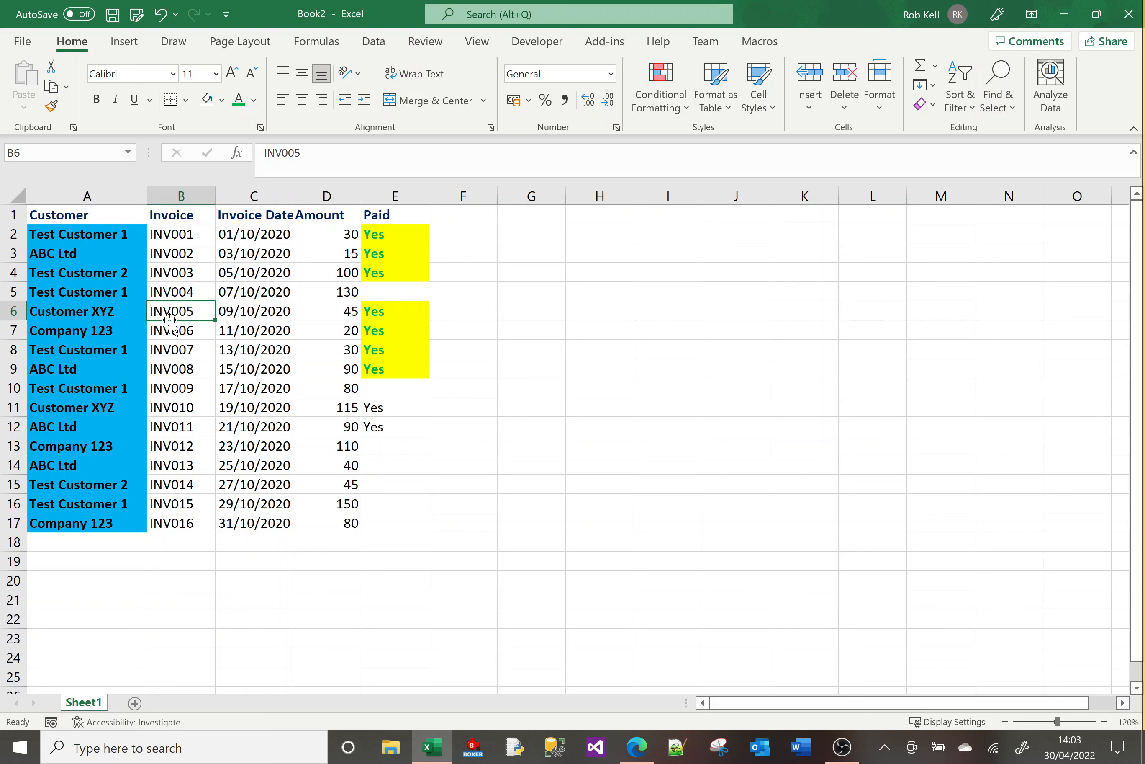
# Step: Try a bottom border on the empty cell H6, and replace it with All Borders
pyautogui.click(599, 306)
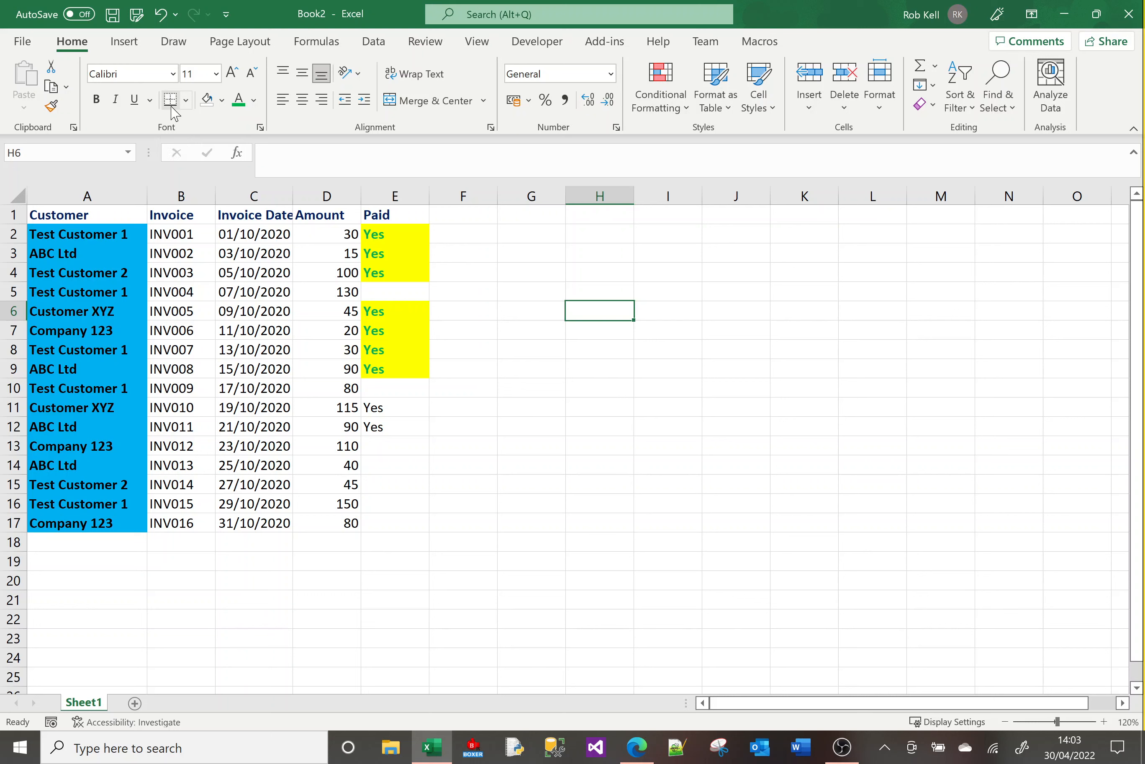
pyautogui.click(761, 420)
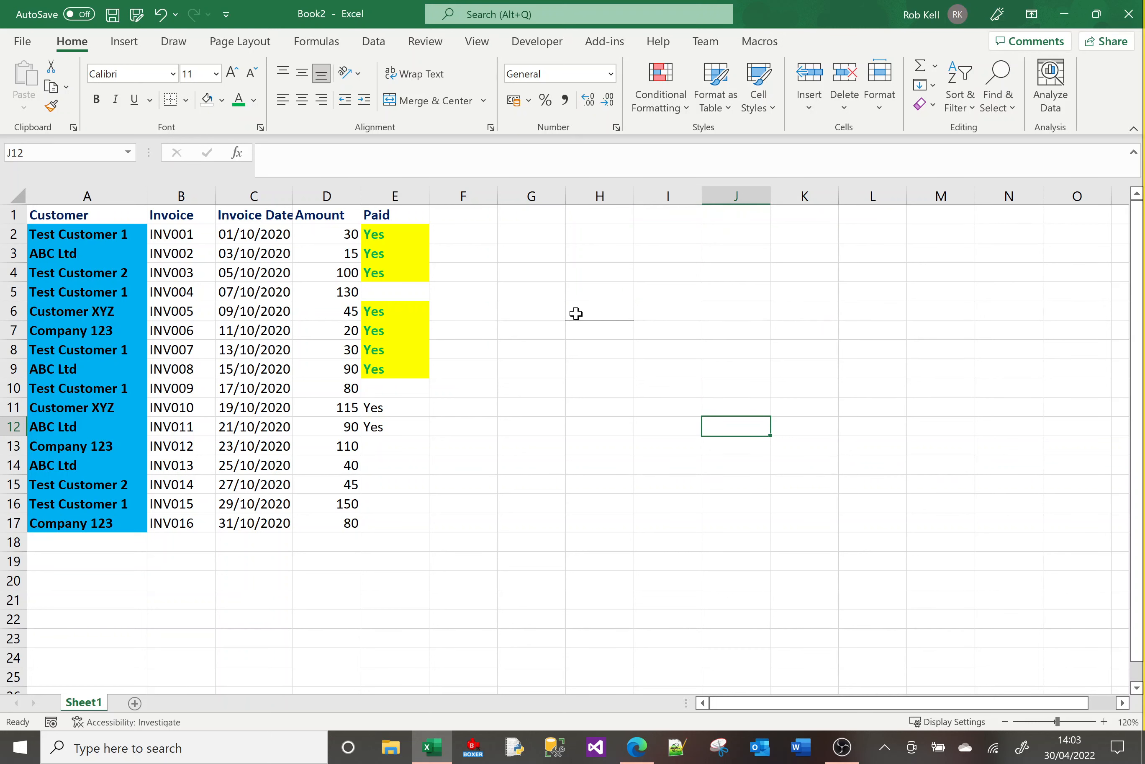
pyautogui.click(594, 312)
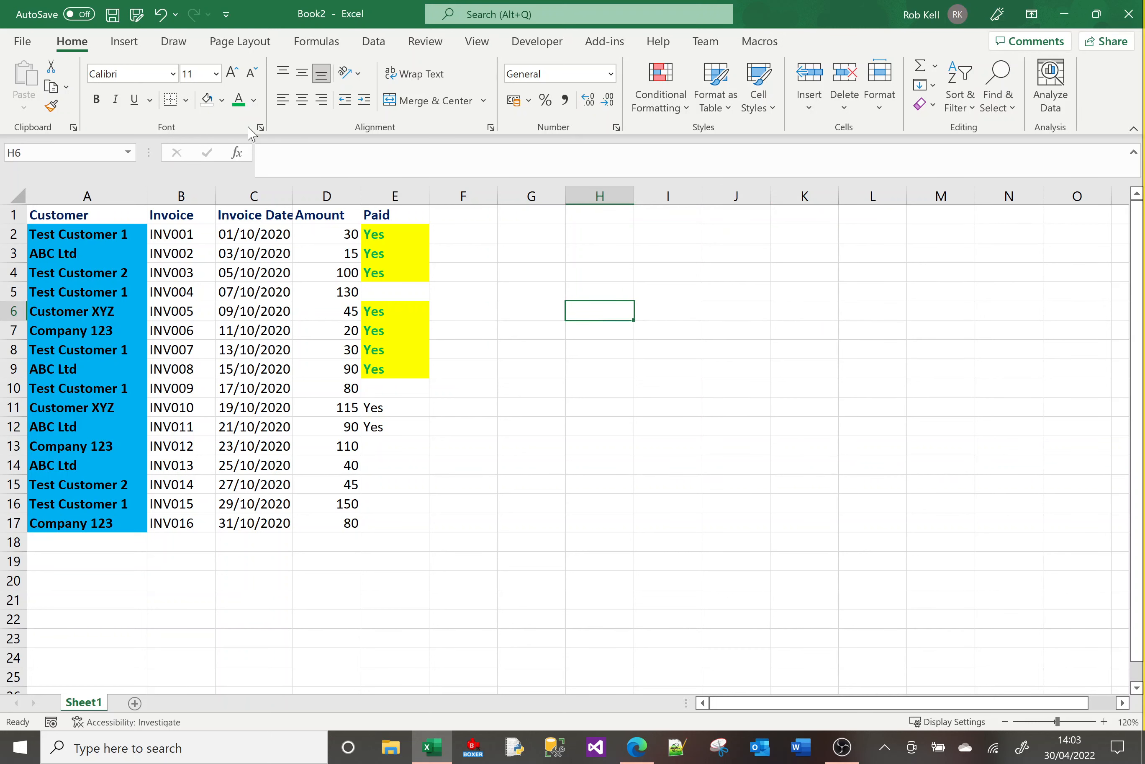
pyautogui.click(186, 101)
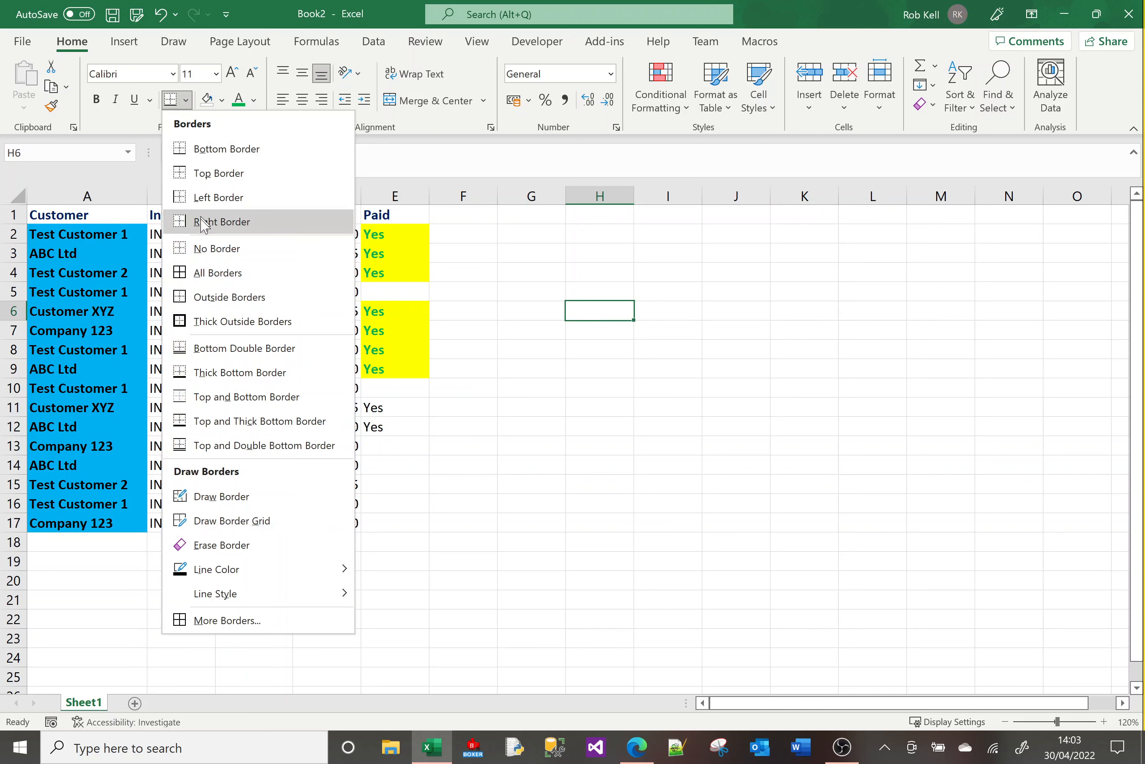
pyautogui.click(201, 272)
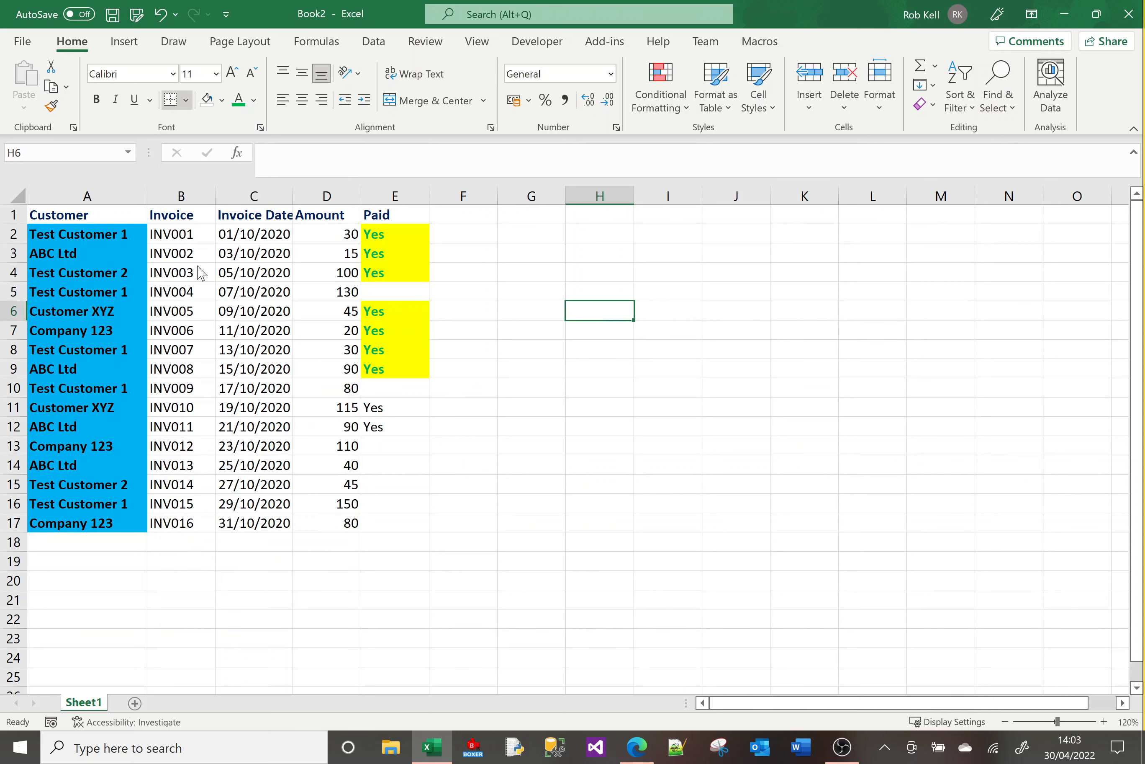
pyautogui.click(669, 366)
# Step: Apply Thick Outside Borders to cell H6
pyautogui.click(592, 311)
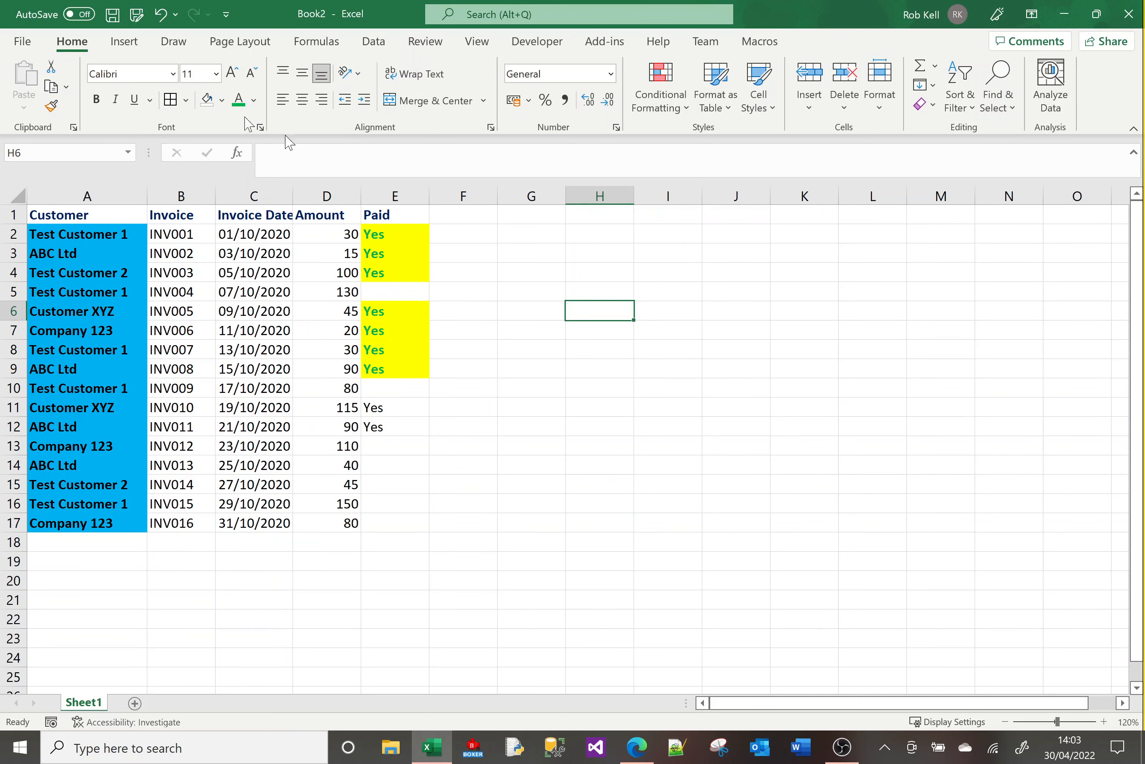
pyautogui.click(187, 100)
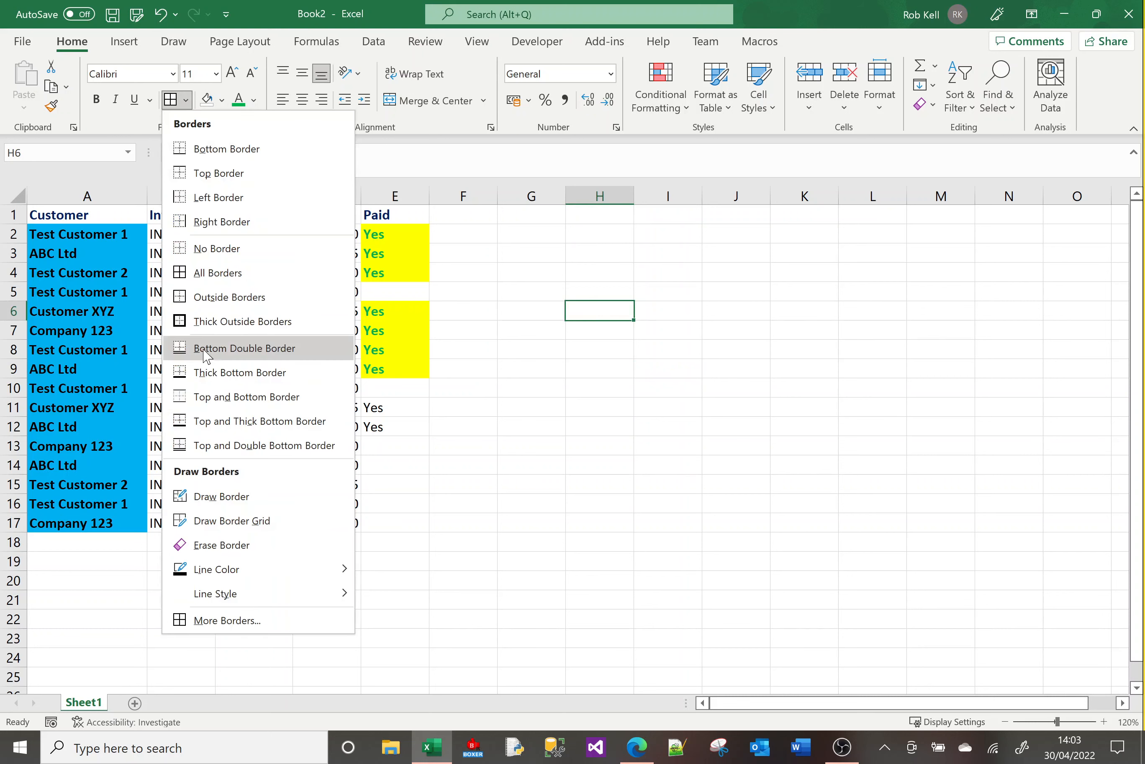
pyautogui.click(197, 321)
pyautogui.click(735, 463)
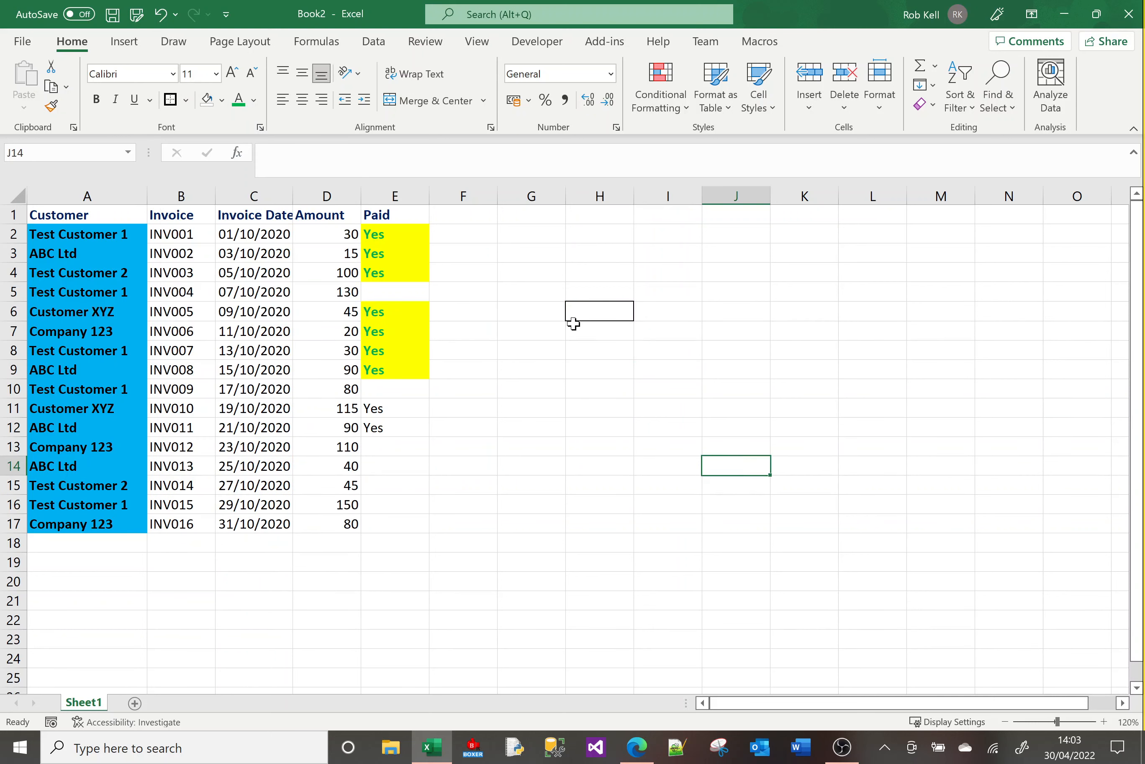
# Step: Apply a Top and Double Bottom Border to cell H6 and check it
pyautogui.click(591, 314)
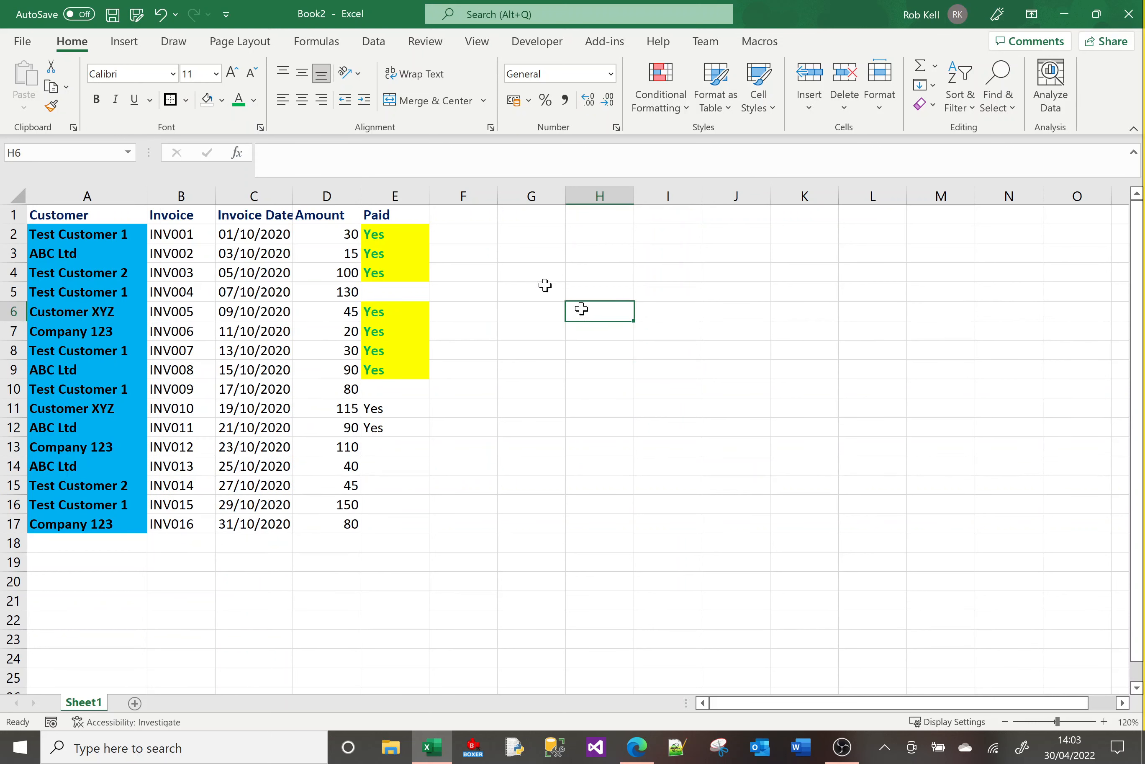
pyautogui.click(186, 101)
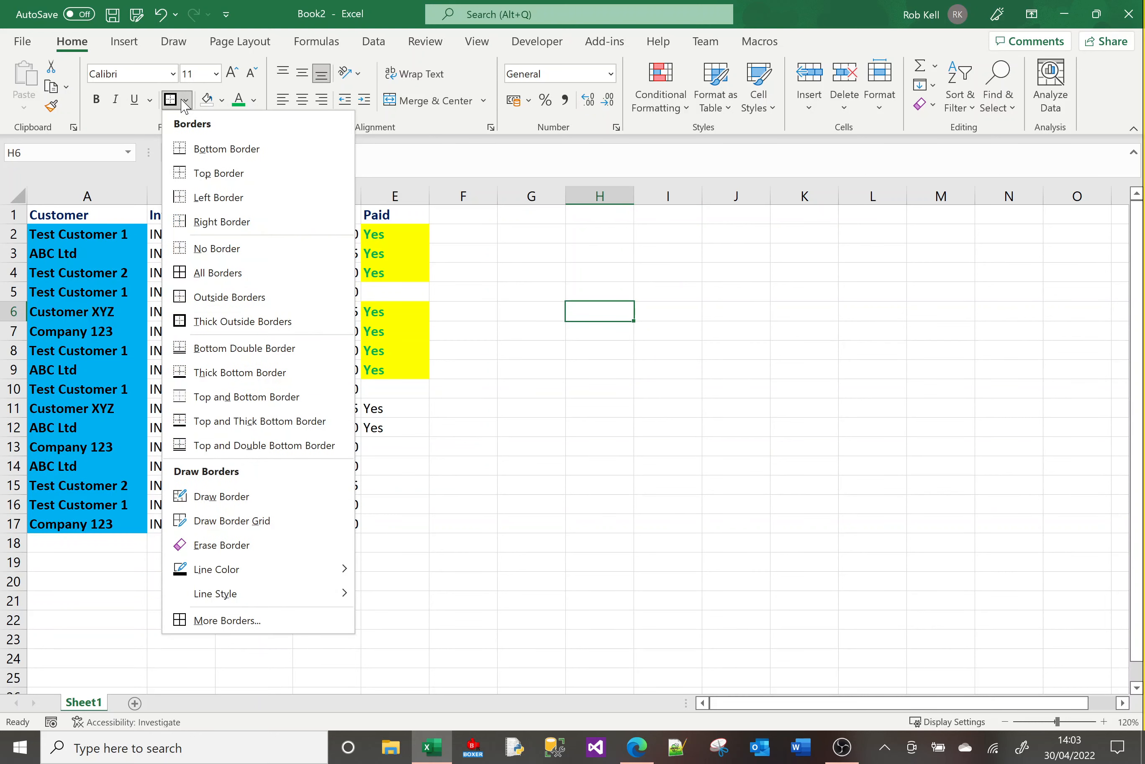
pyautogui.click(207, 446)
pyautogui.click(588, 409)
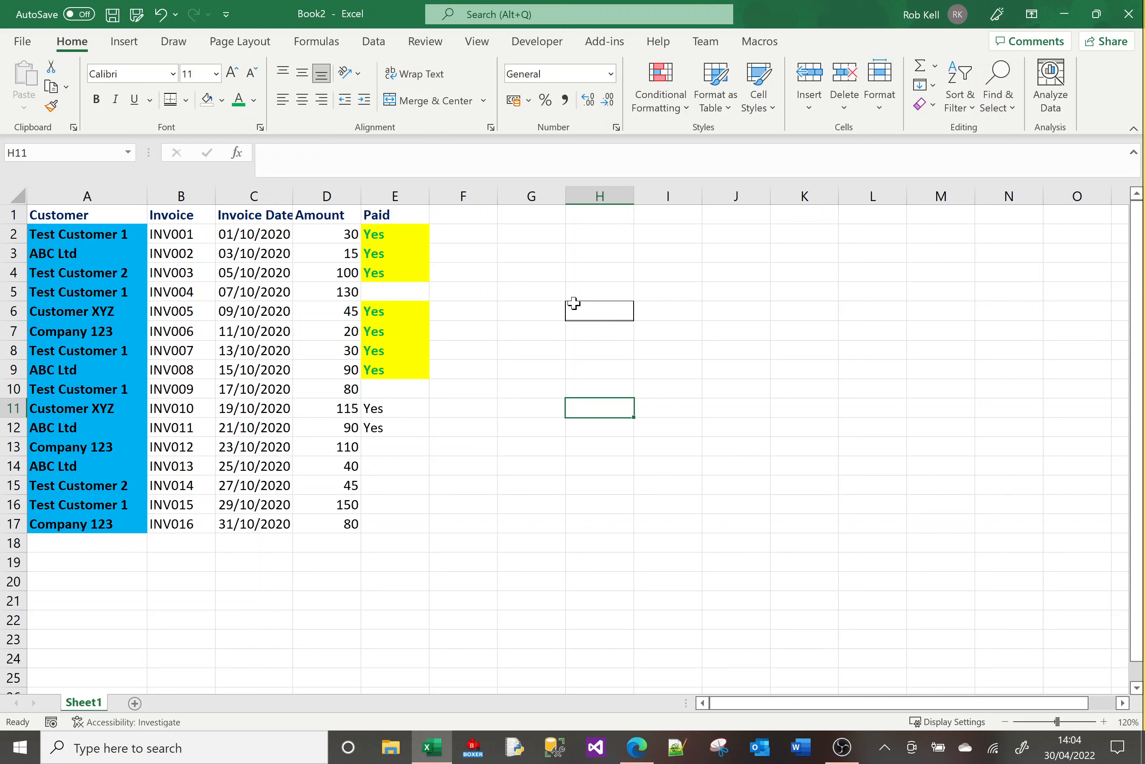
pyautogui.click(604, 315)
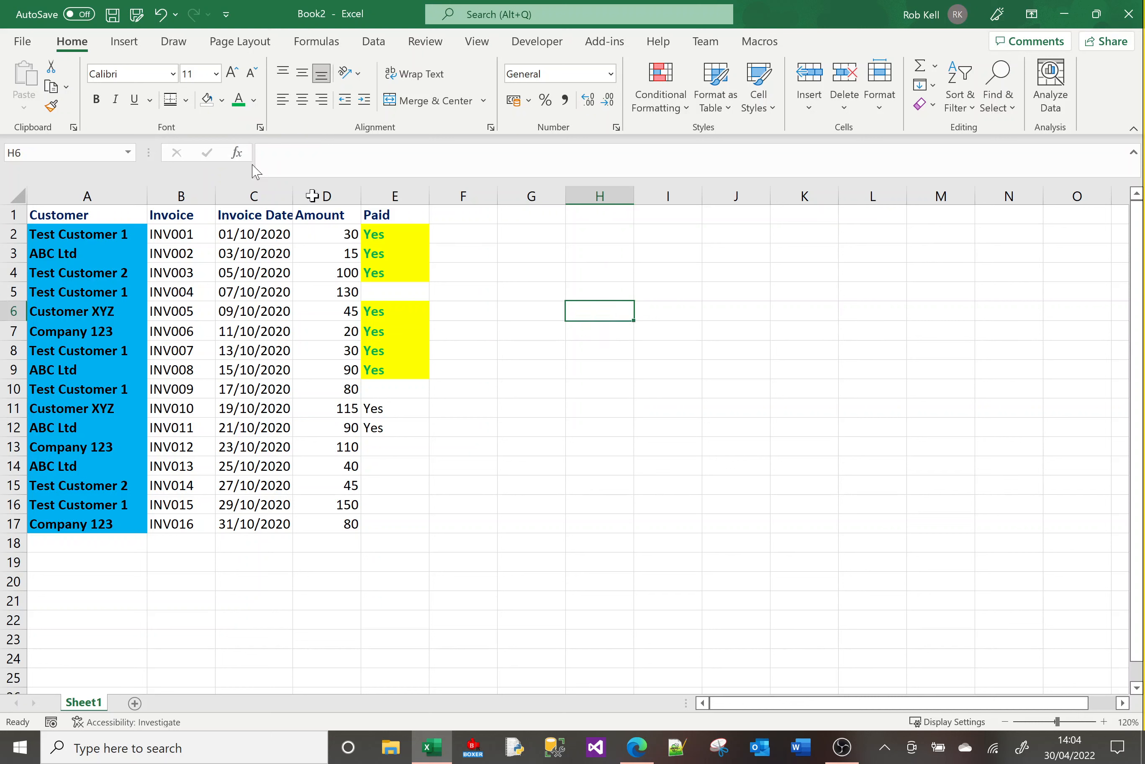
# Step: Remove all borders from cell H6
pyautogui.click(188, 101)
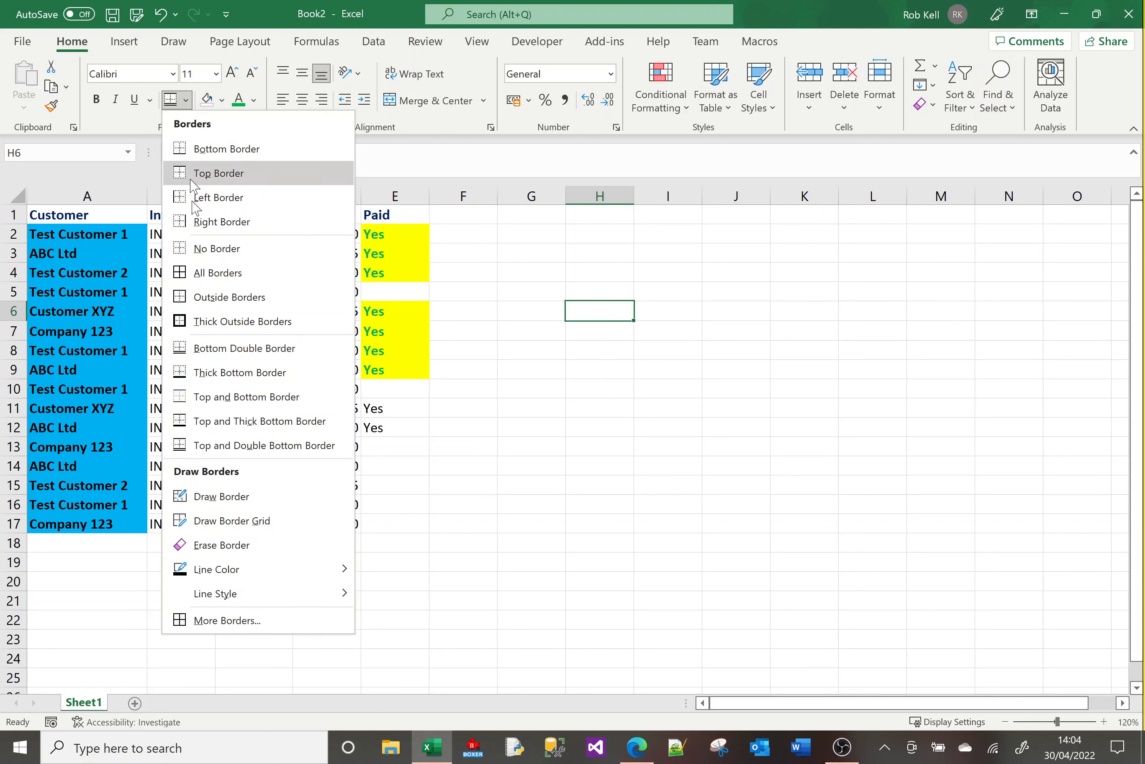
pyautogui.click(198, 266)
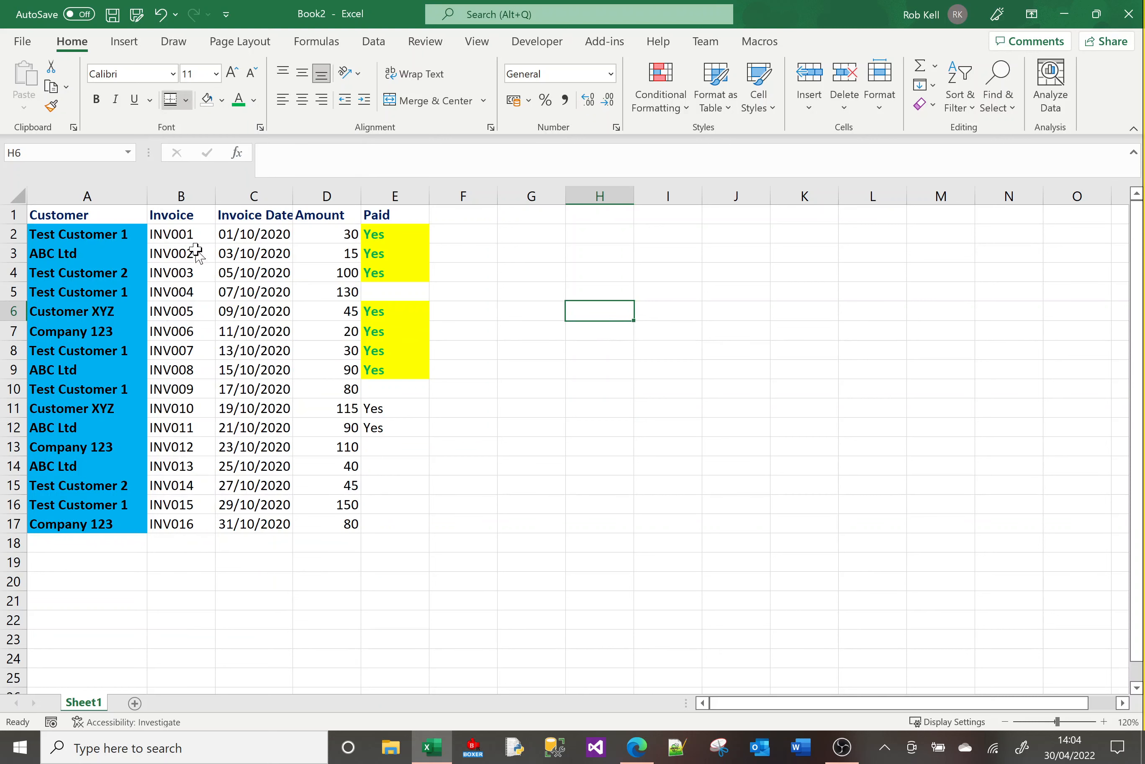
pyautogui.click(508, 430)
# Step: Apply All Borders to the whole invoice list, A1:E17
pyautogui.moveTo(398, 521); pyautogui.dragTo(102, 211)
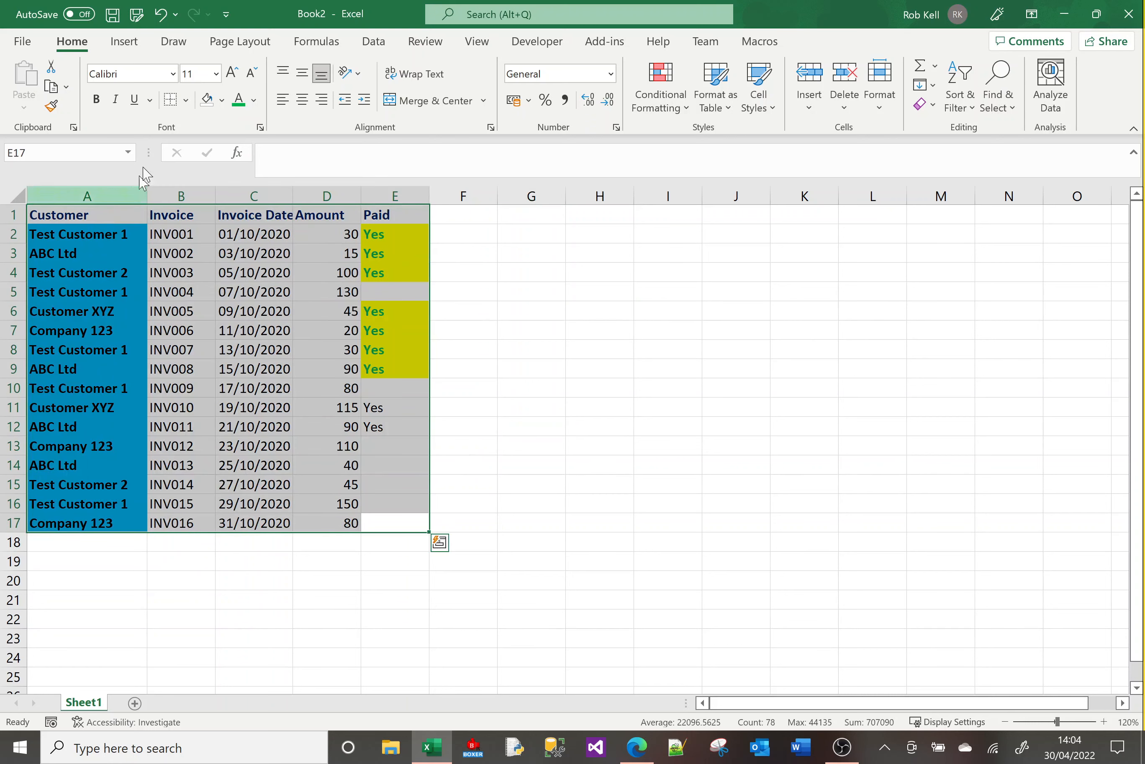
pyautogui.click(186, 101)
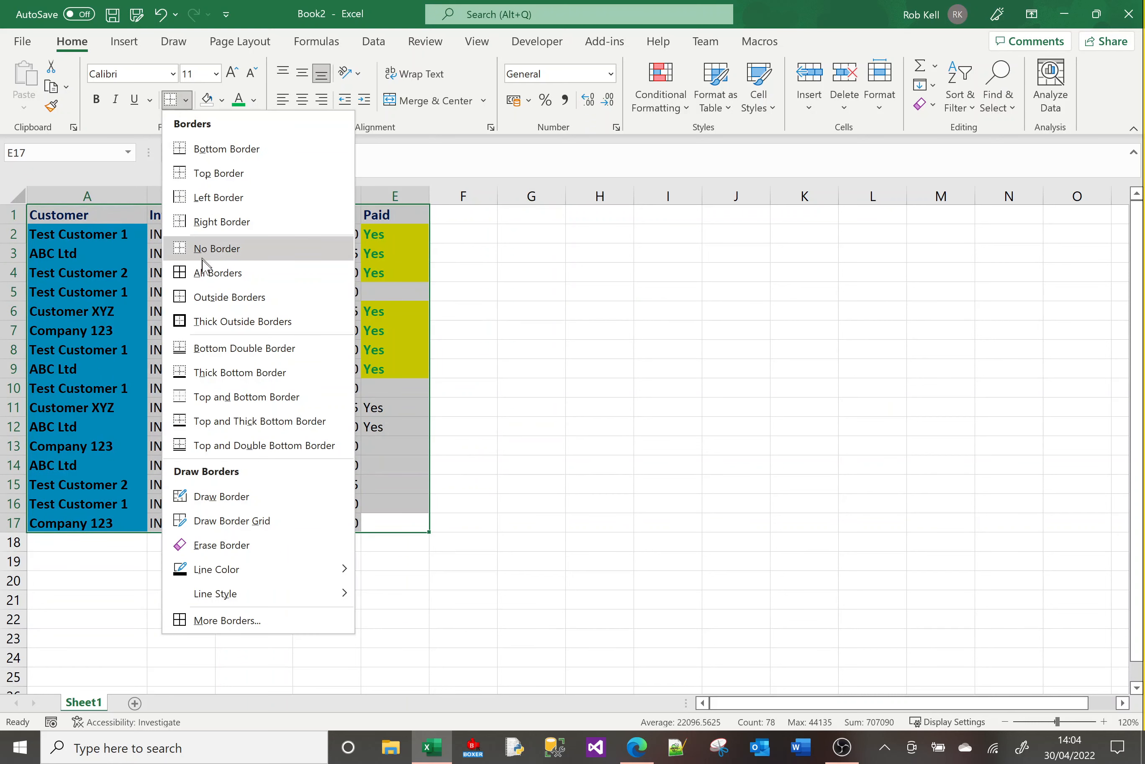
pyautogui.click(204, 272)
pyautogui.click(511, 421)
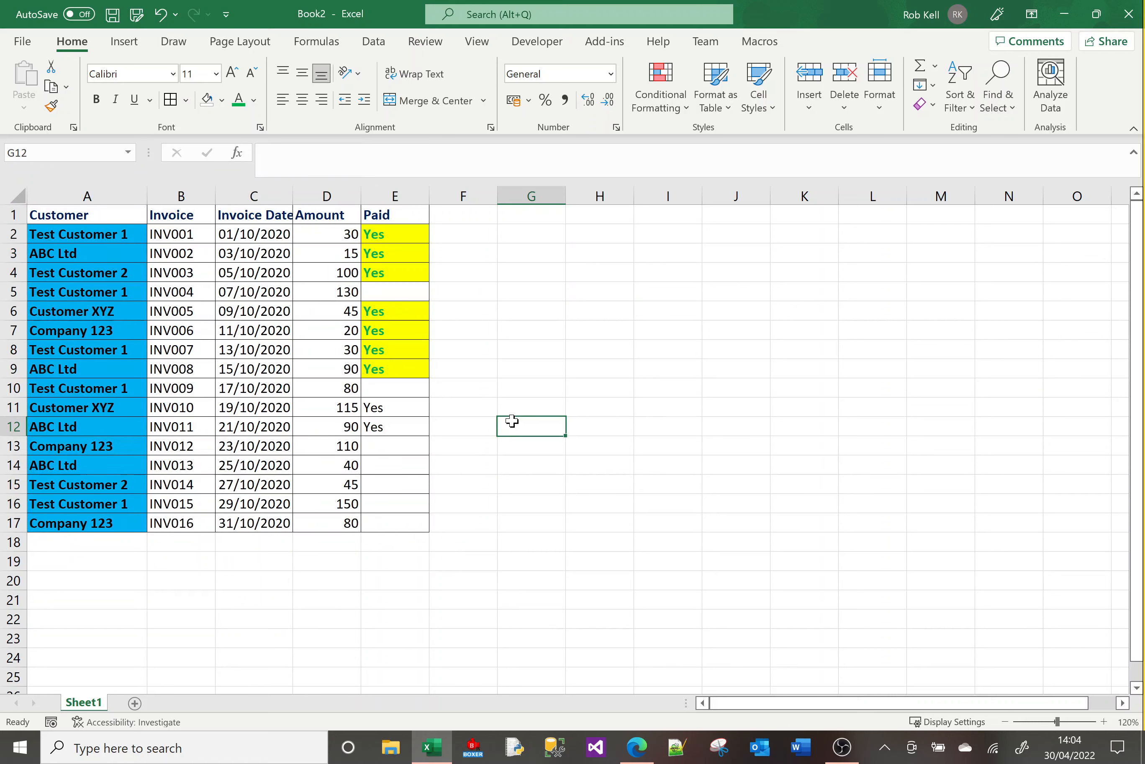
# Step: Put Thick Outside Borders around the invoice list A1:E17
pyautogui.moveTo(404, 518); pyautogui.dragTo(64, 214)
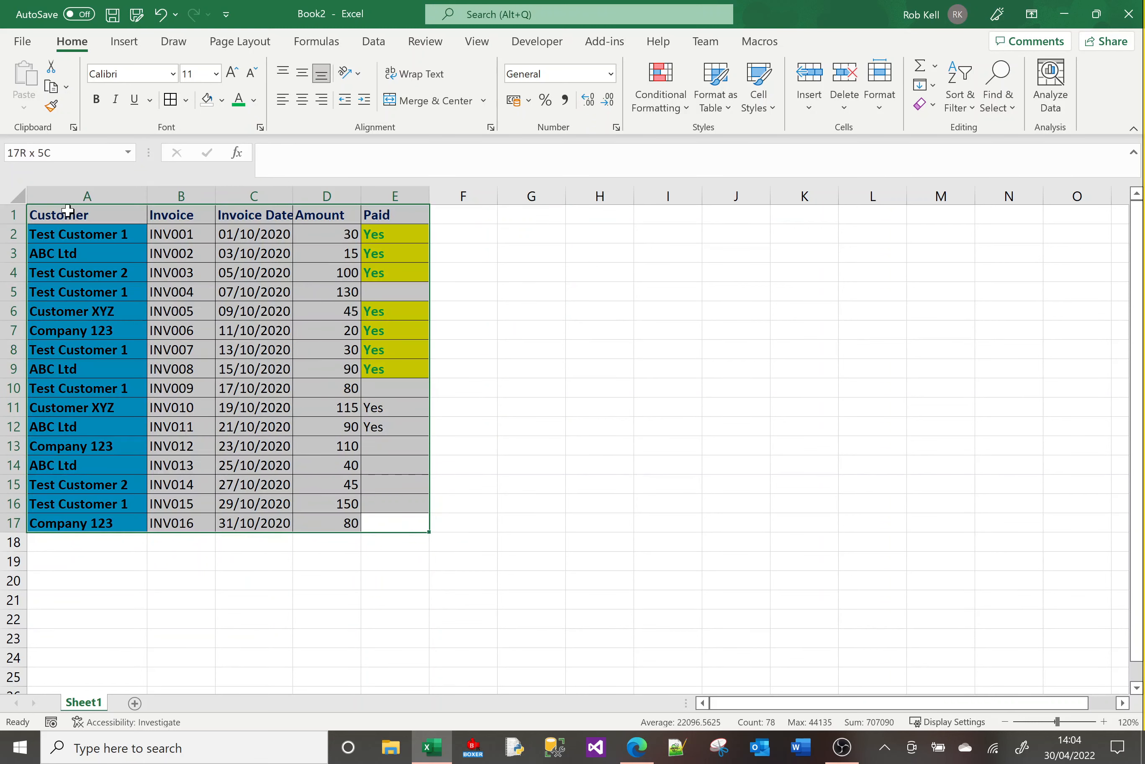
pyautogui.click(187, 101)
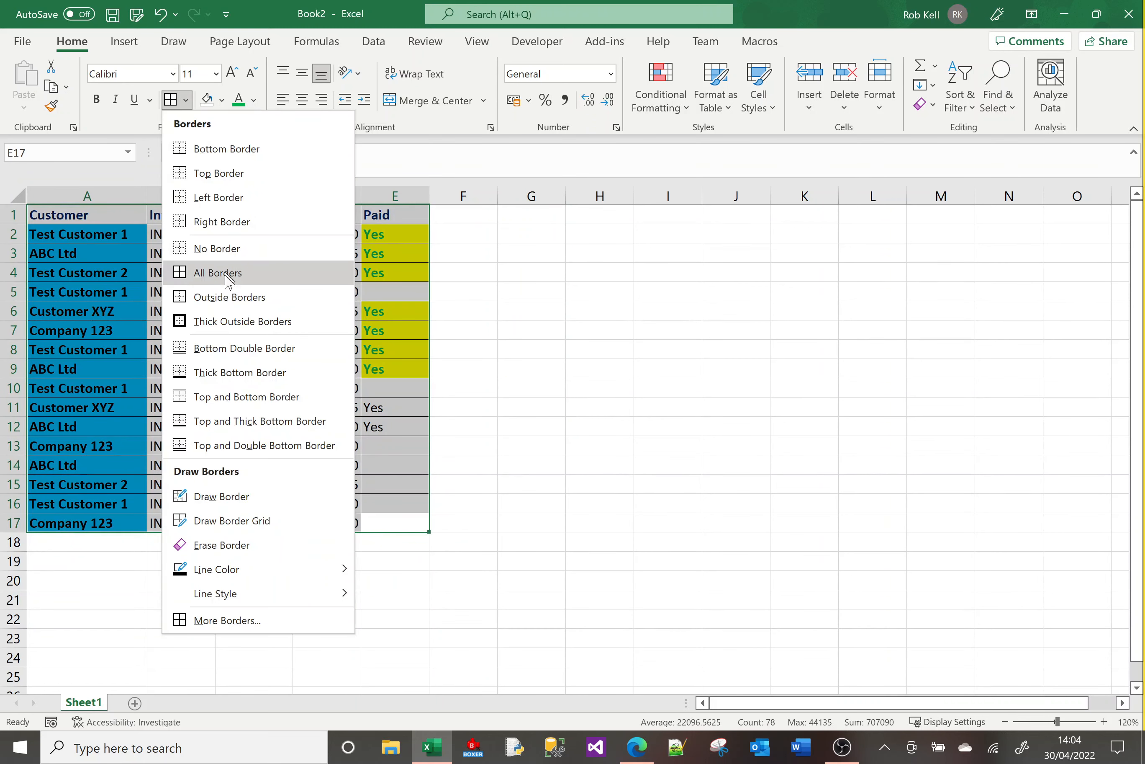
pyautogui.click(228, 322)
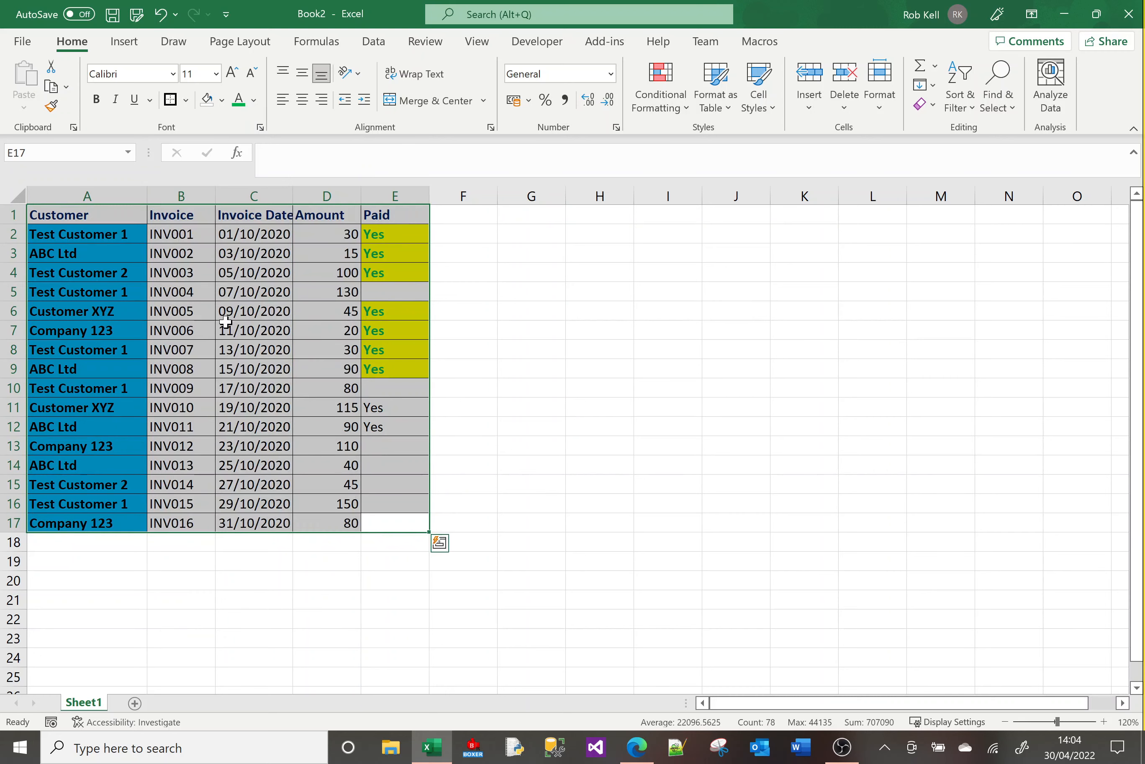
pyautogui.click(587, 346)
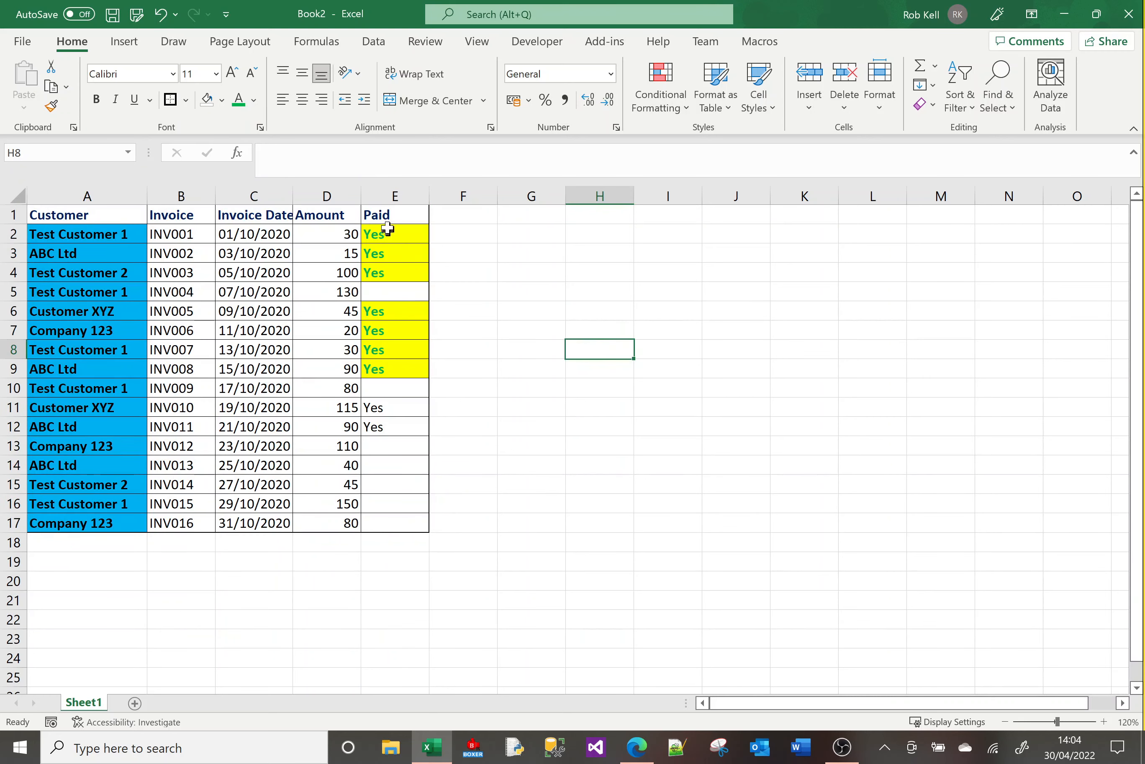
# Step: Put Thick Outside Borders around the header row A1:E1 and around the Customer column A1:A17
pyautogui.moveTo(388, 215); pyautogui.dragTo(119, 217)
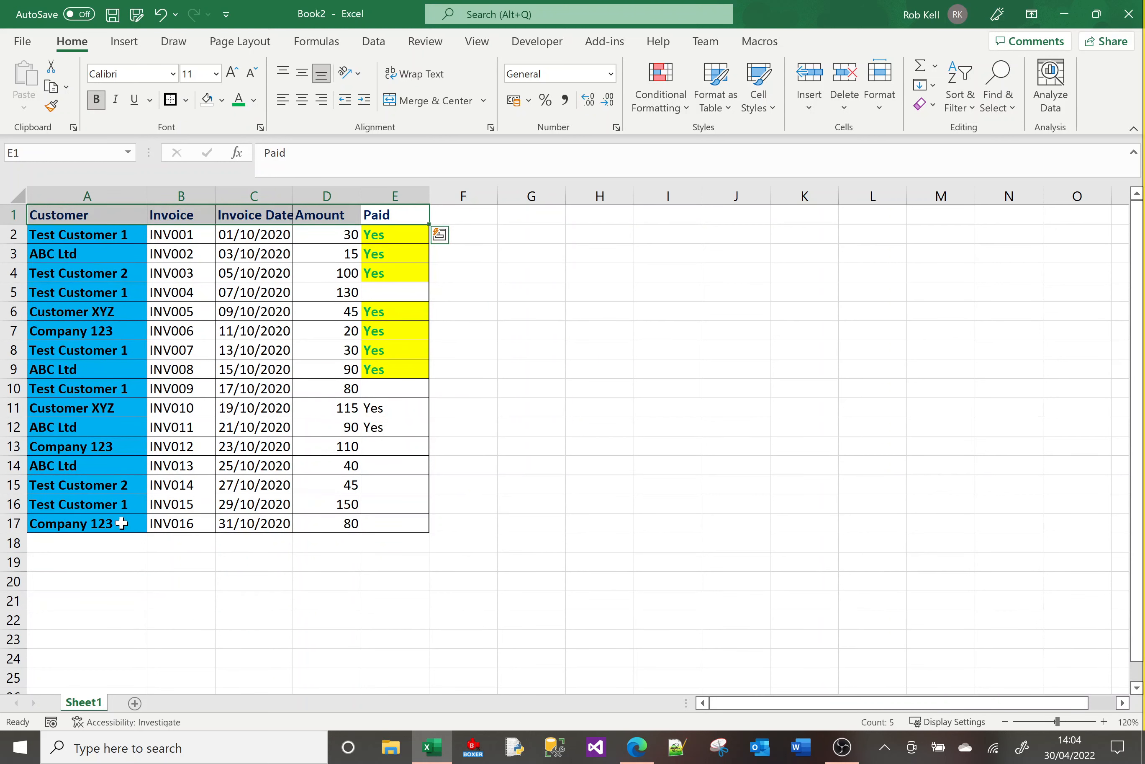
pyautogui.moveTo(121, 523); pyautogui.dragTo(84, 201)
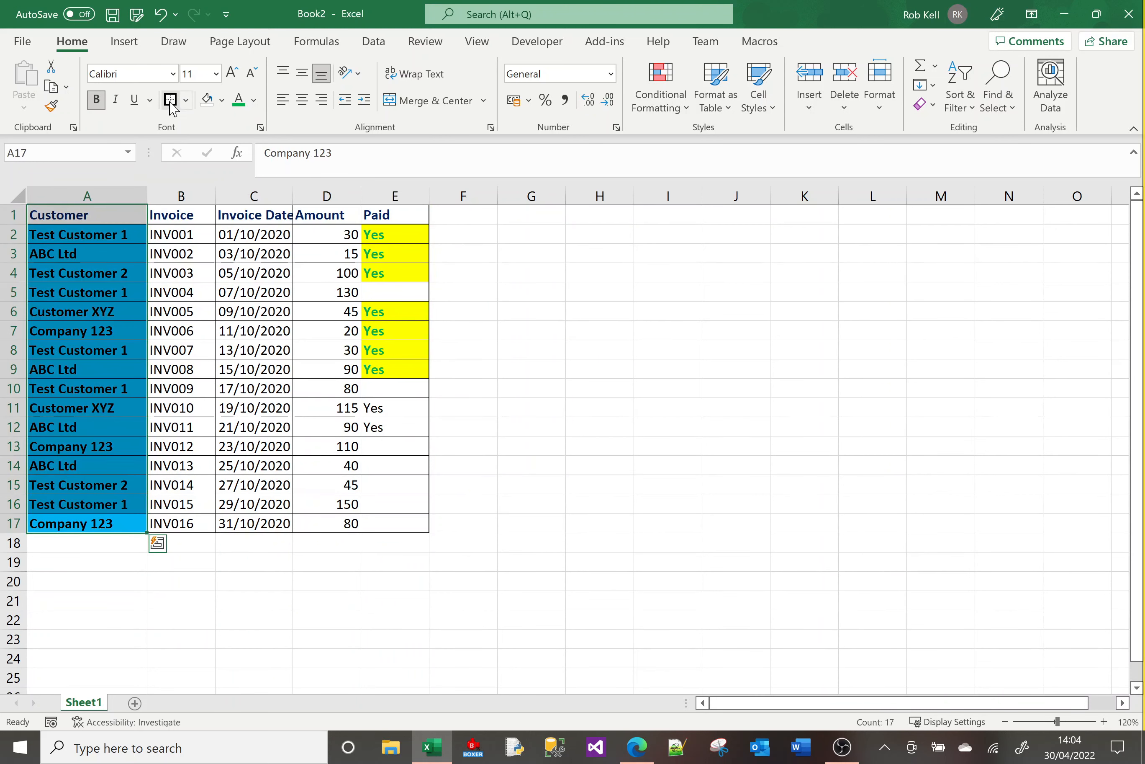
pyautogui.click(527, 374)
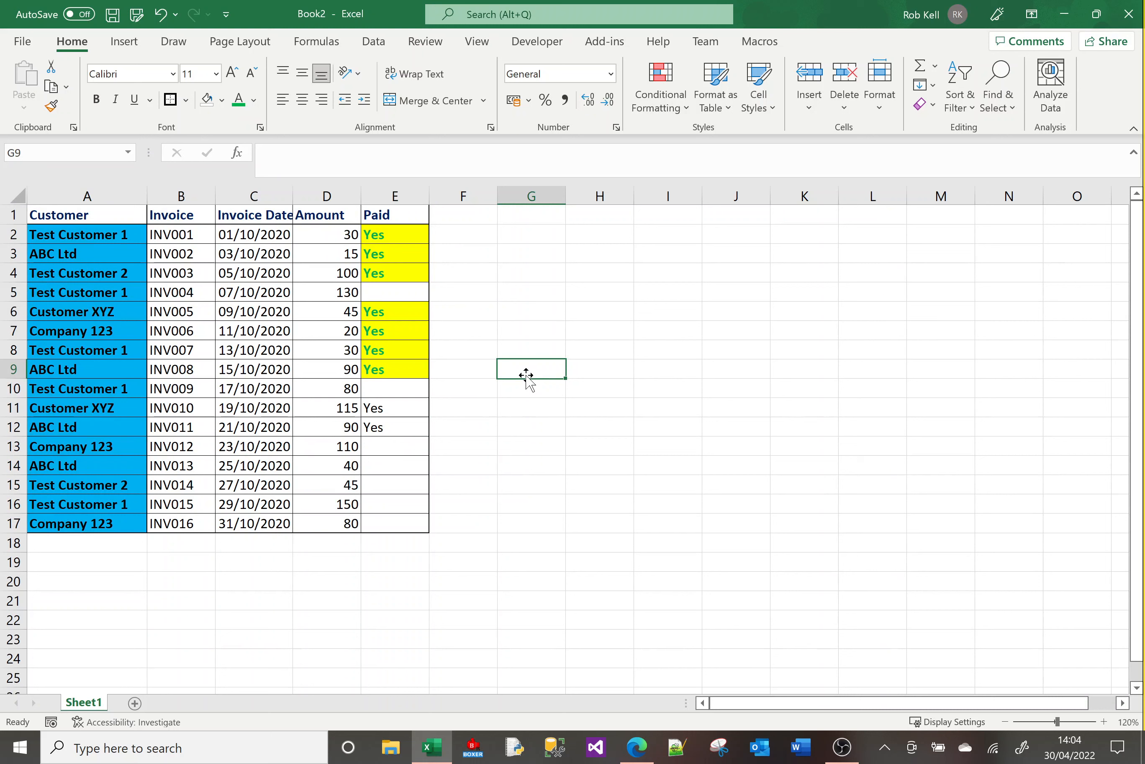
pyautogui.moveTo(384, 215); pyautogui.dragTo(114, 209)
pyautogui.click(109, 237)
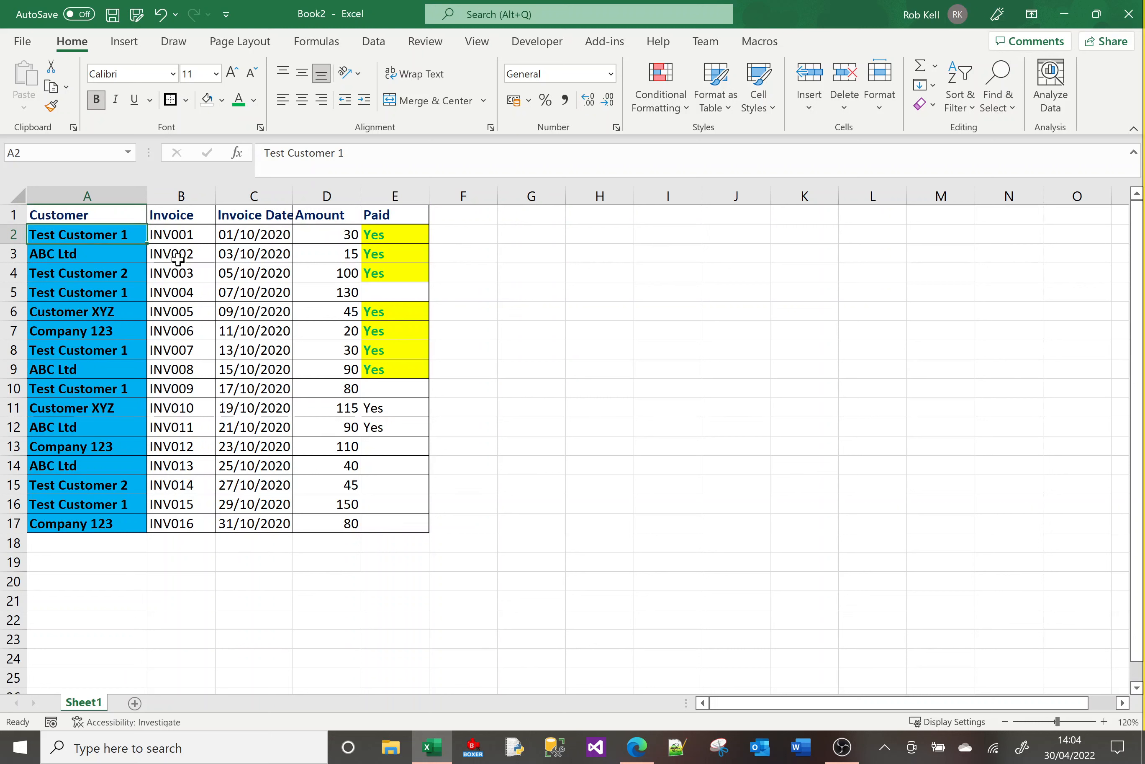
# Step: Copy the first invoice number from cell B2 into the empty cell I7
pyautogui.click(189, 237)
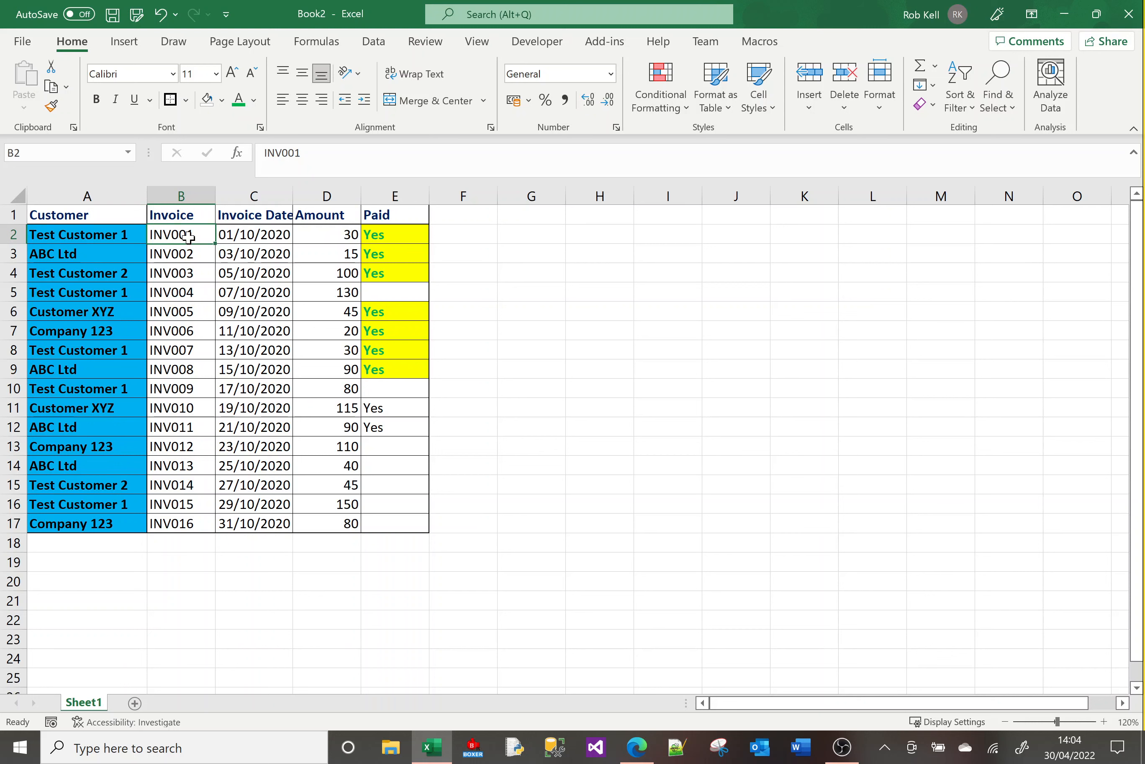
pyautogui.click(173, 73)
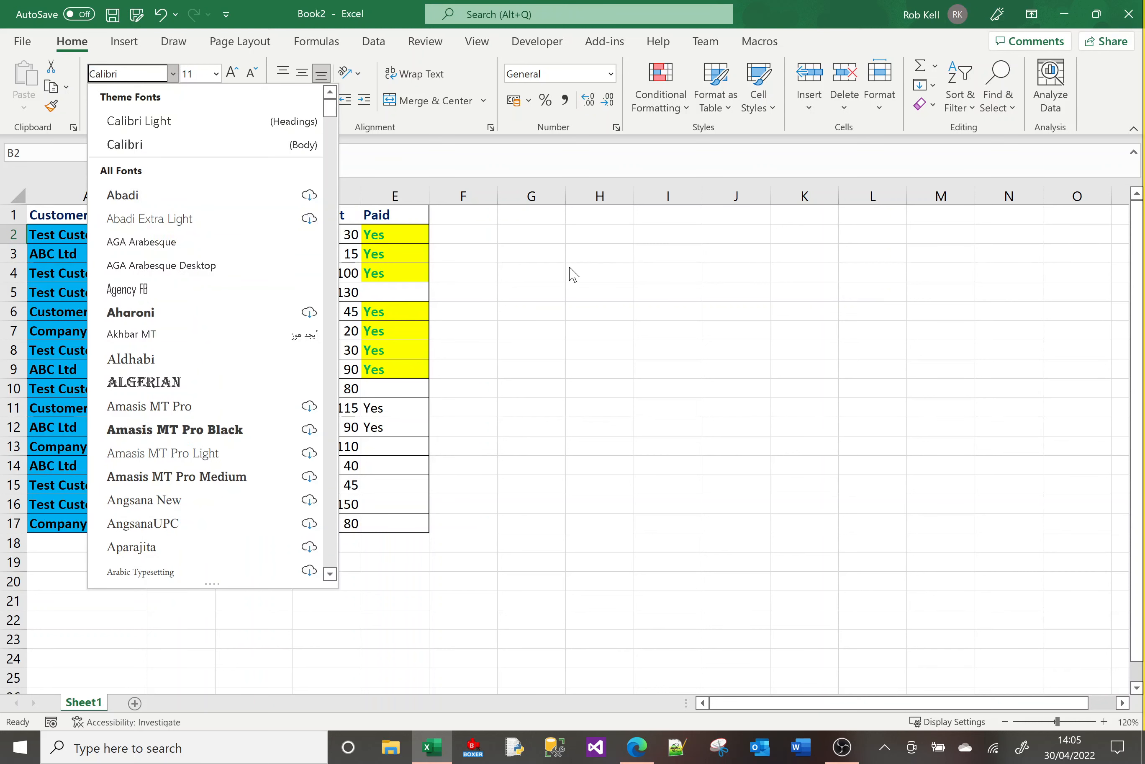
pyautogui.press('Escape')
pyautogui.hotkey('ctrl', 'c')
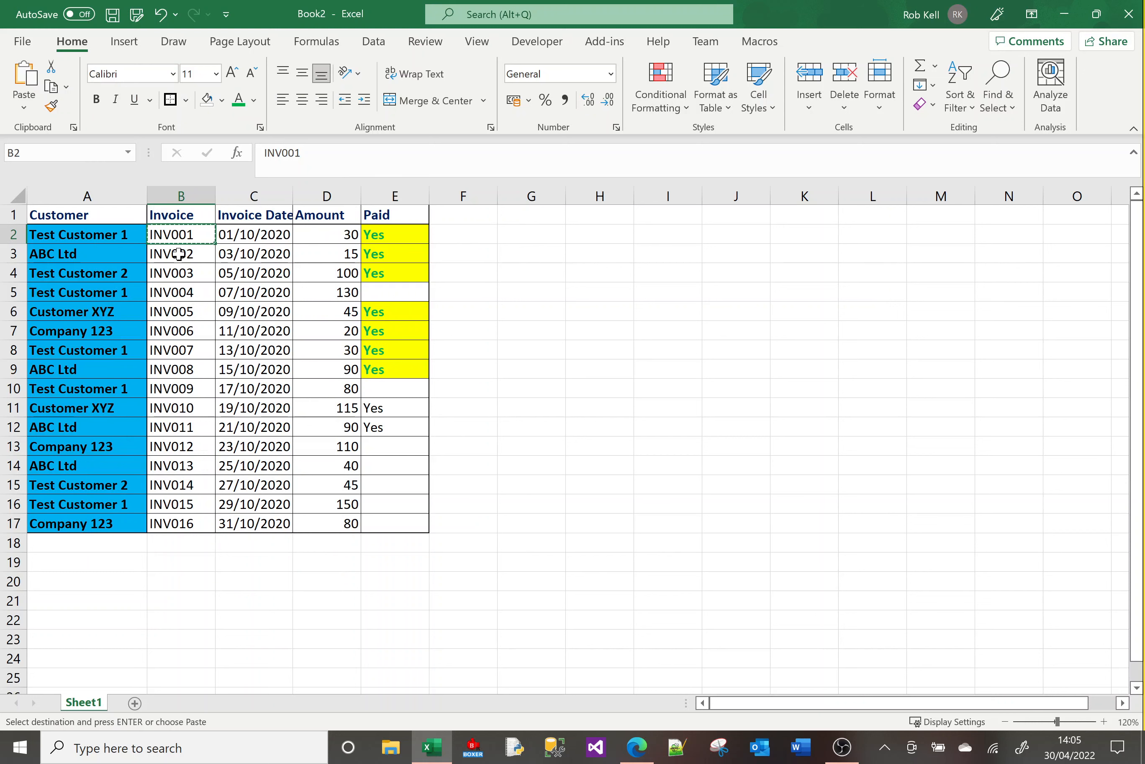
pyautogui.click(684, 328)
pyautogui.hotkey('ctrl', 'v')
pyautogui.click(513, 318)
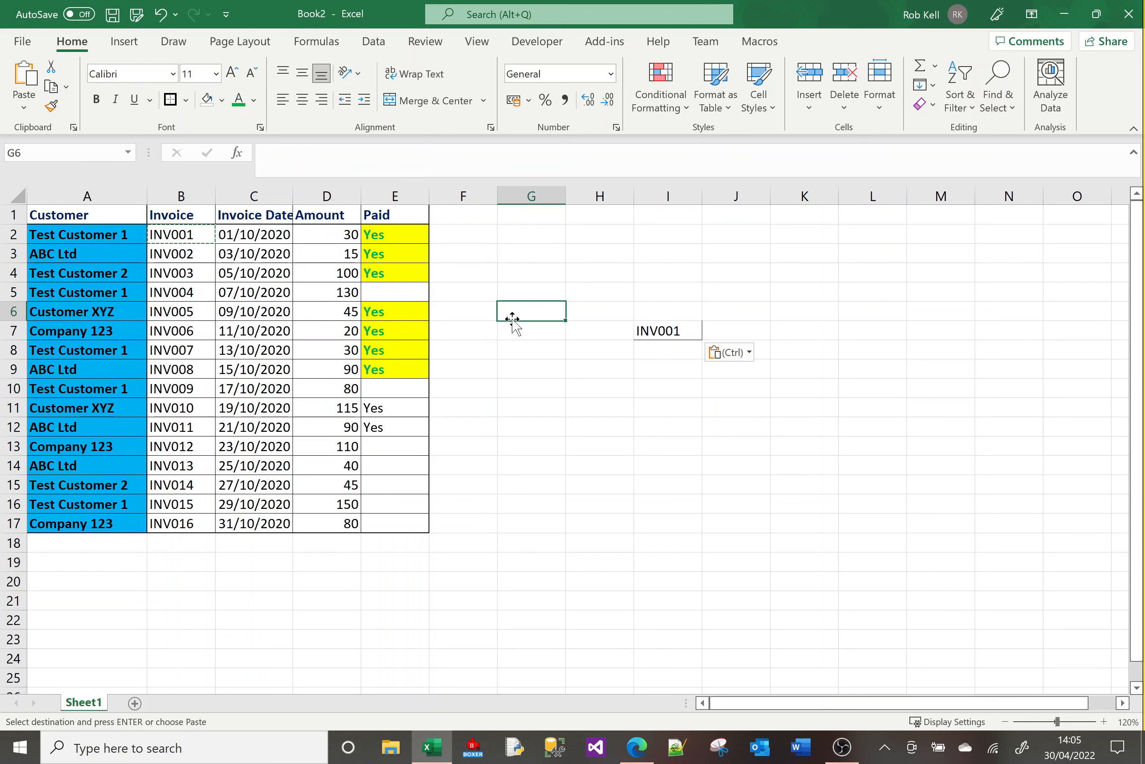
# Step: Preview fonts such as Broadway on cell I7 and look through the available font sizes without applying any
pyautogui.click(650, 330)
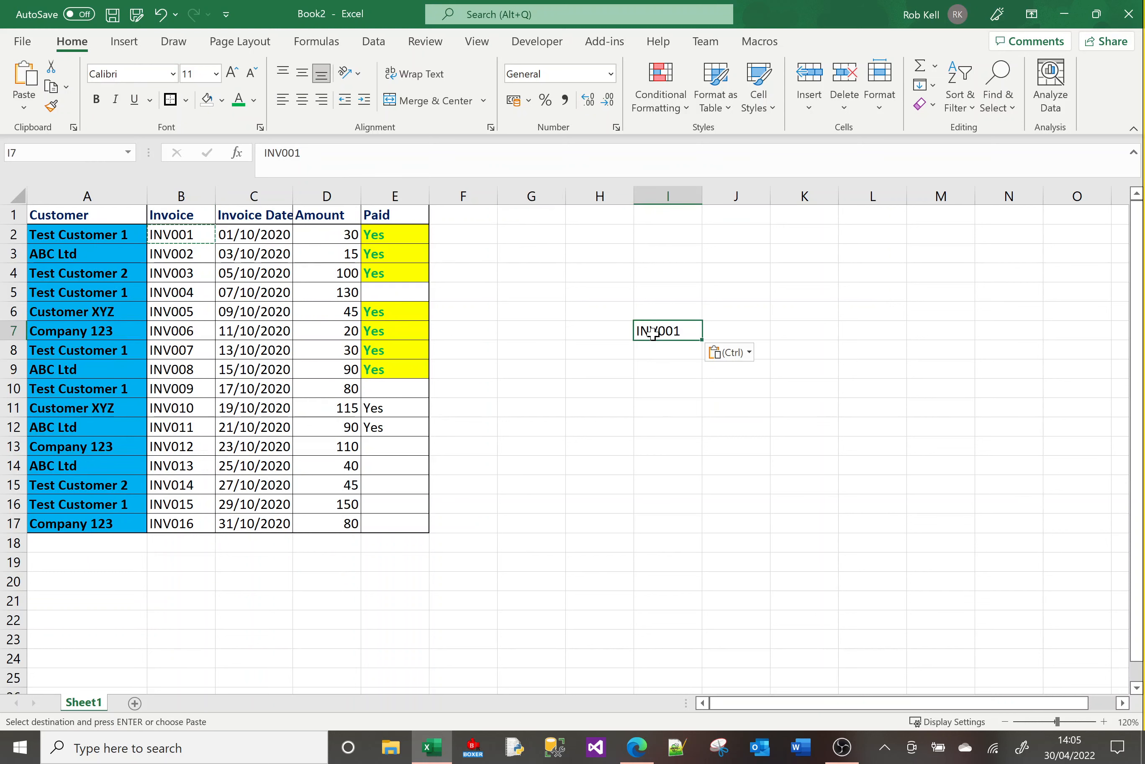
pyautogui.click(173, 74)
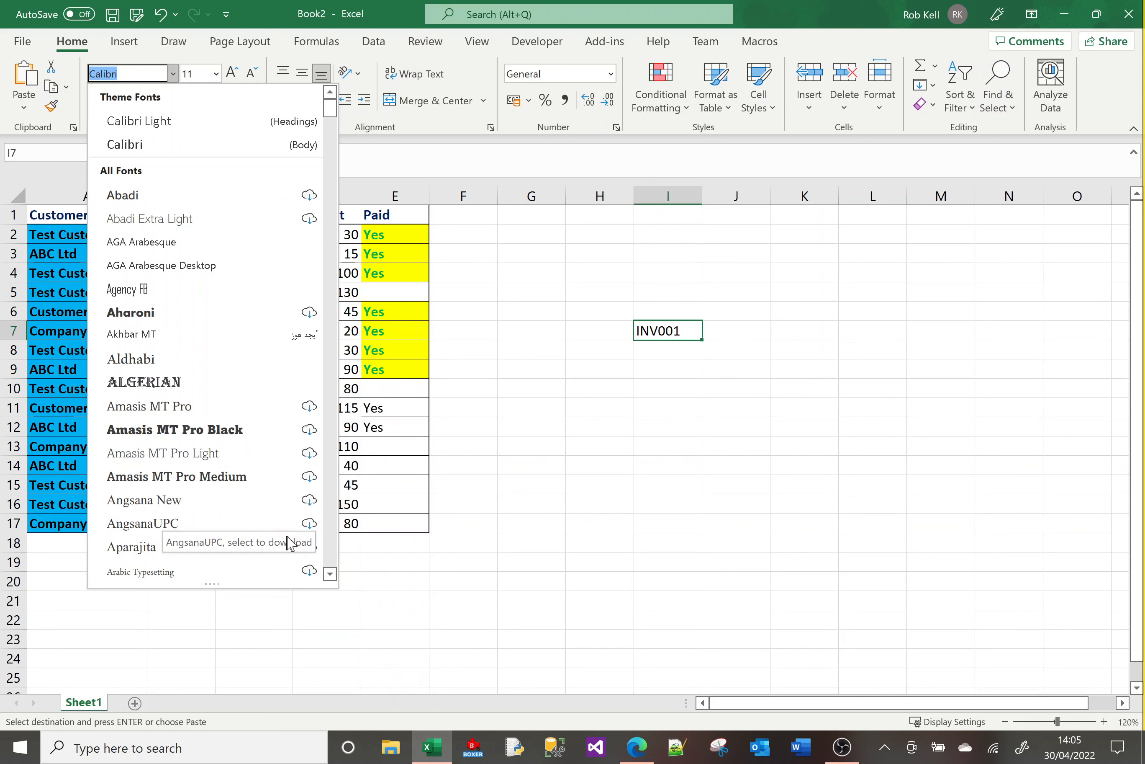
pyautogui.scroll(-15, 329, 546)
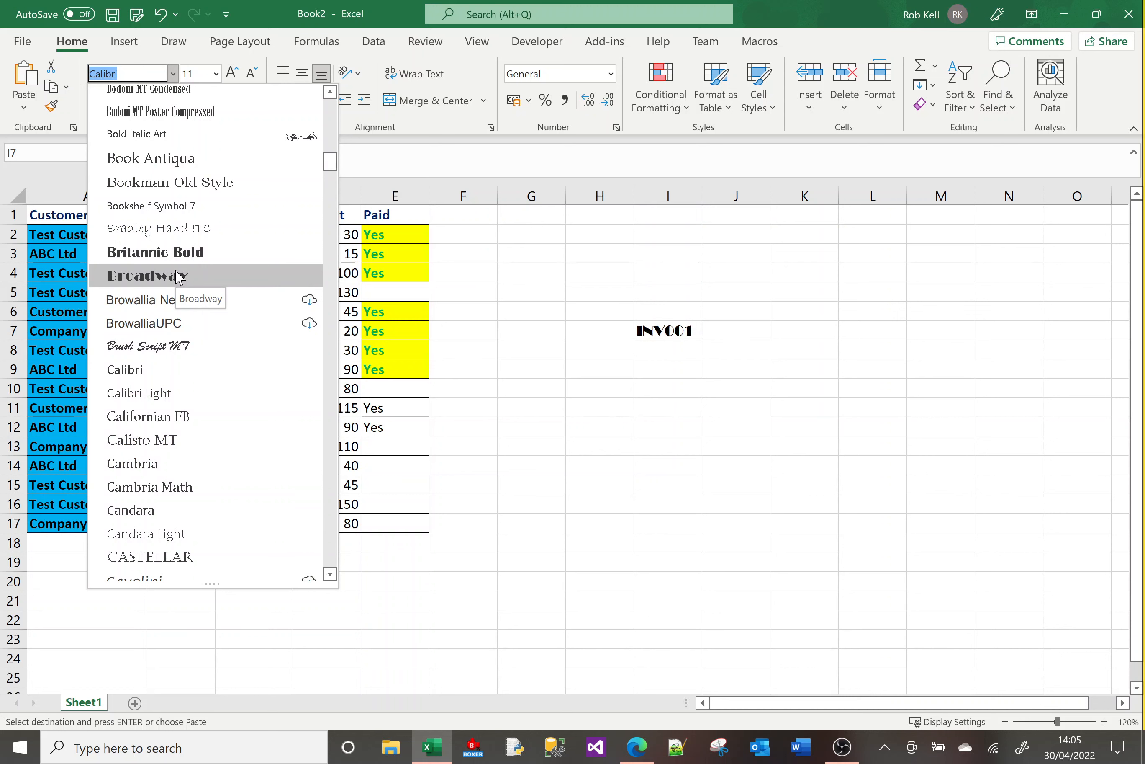
pyautogui.click(216, 74)
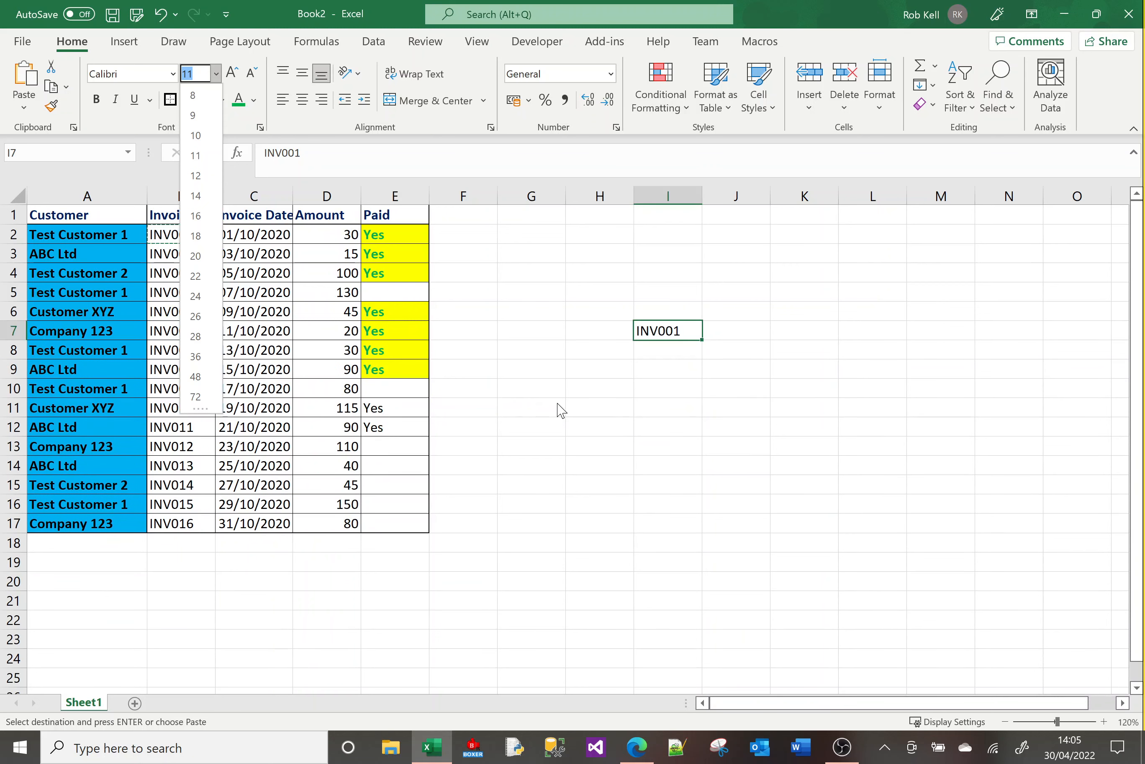
pyautogui.click(524, 365)
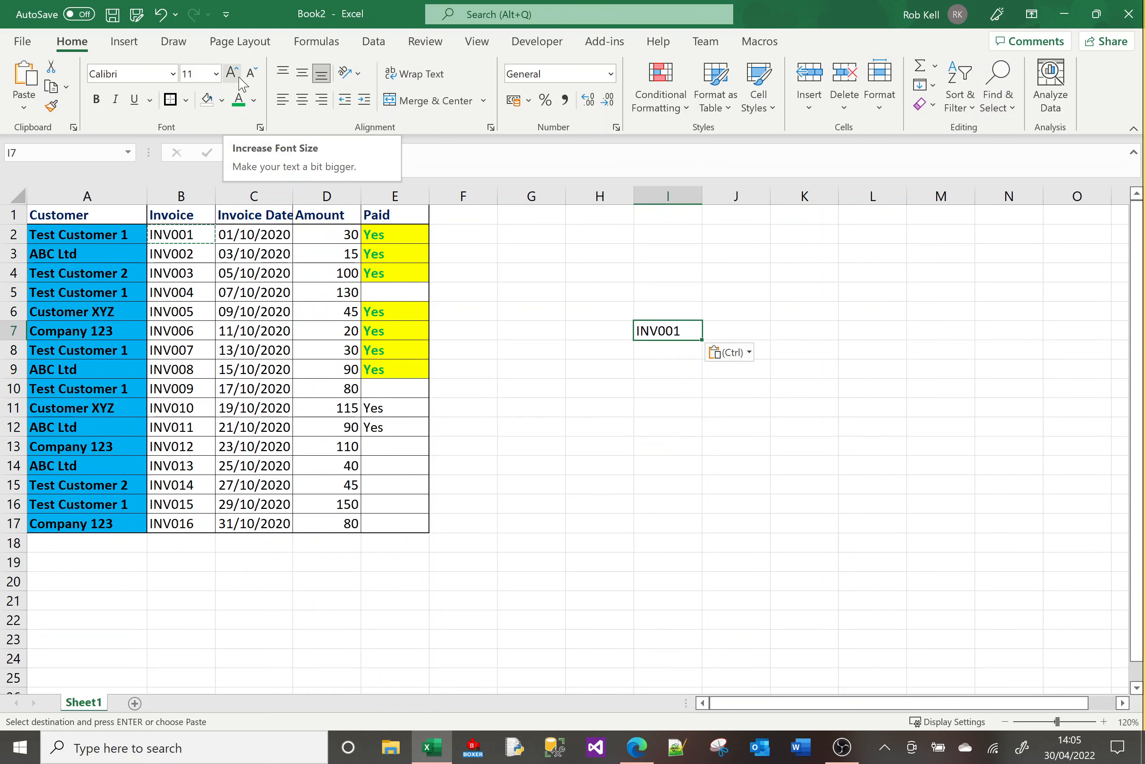
# Step: Reduce the font size of cell I7 by three steps
pyautogui.click(253, 83)
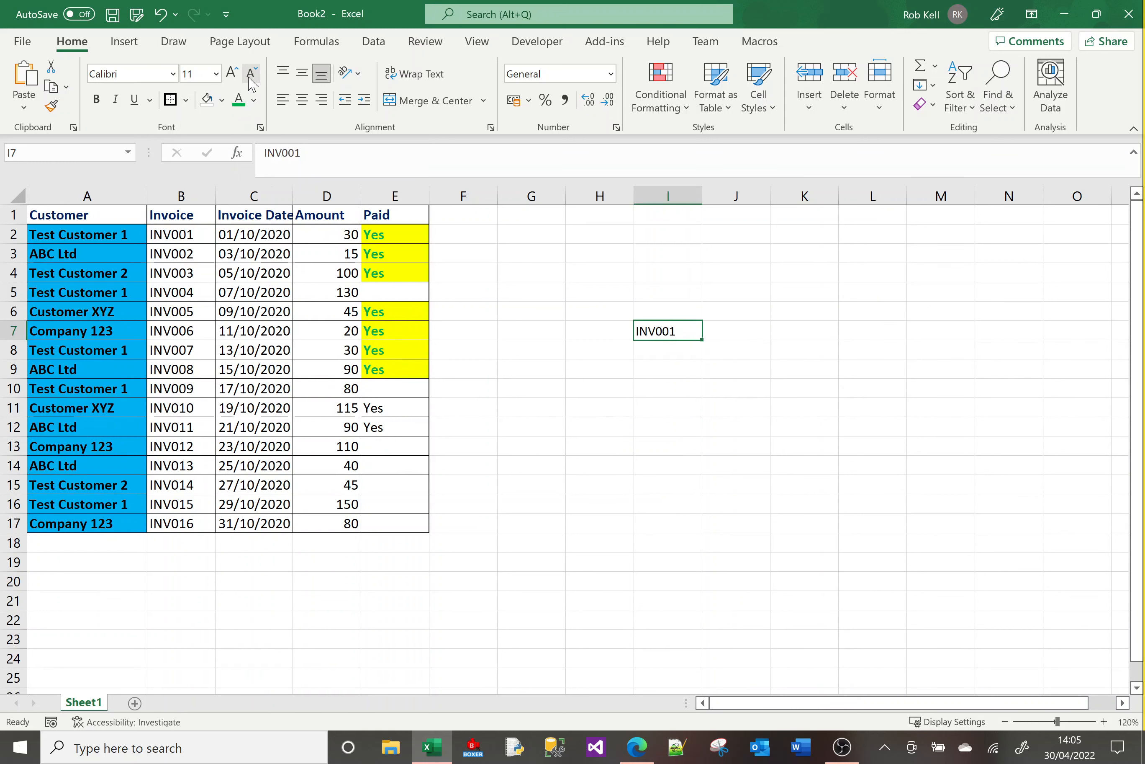
pyautogui.click(253, 83)
pyautogui.click(253, 84)
# Step: Increase the font size of cell I7 step by step to 22
pyautogui.click(239, 81)
pyautogui.click(239, 80)
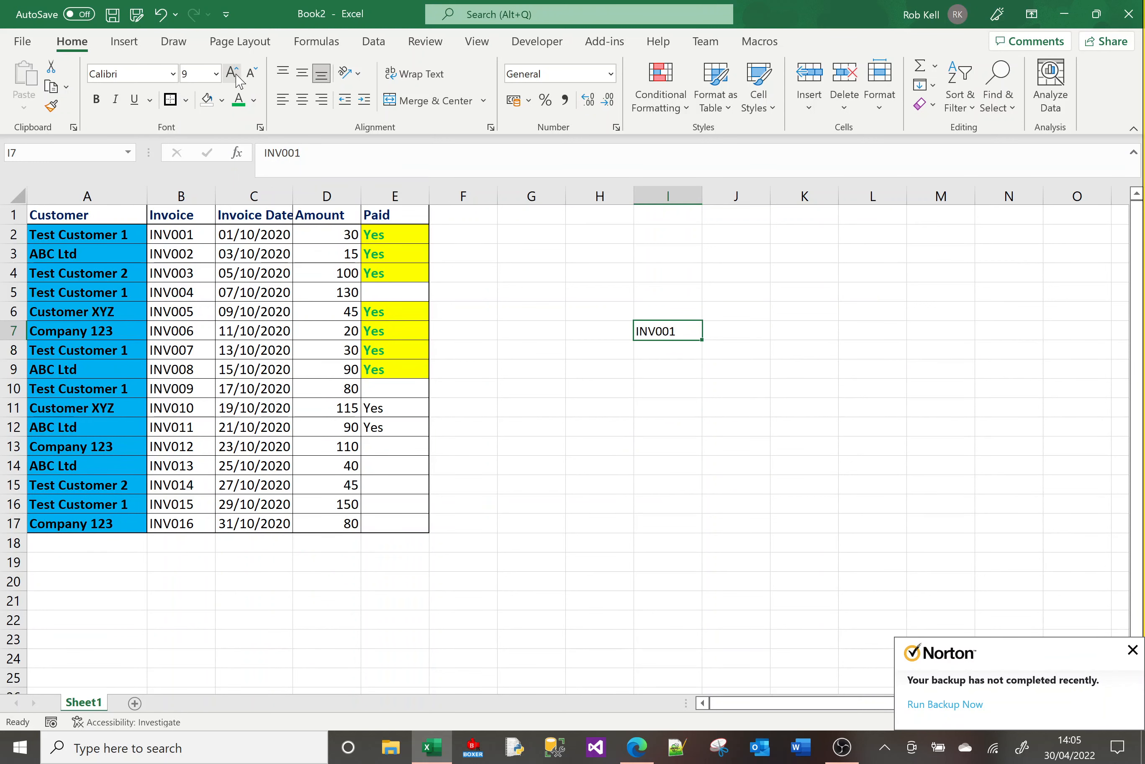
pyautogui.click(240, 80)
pyautogui.click(239, 80)
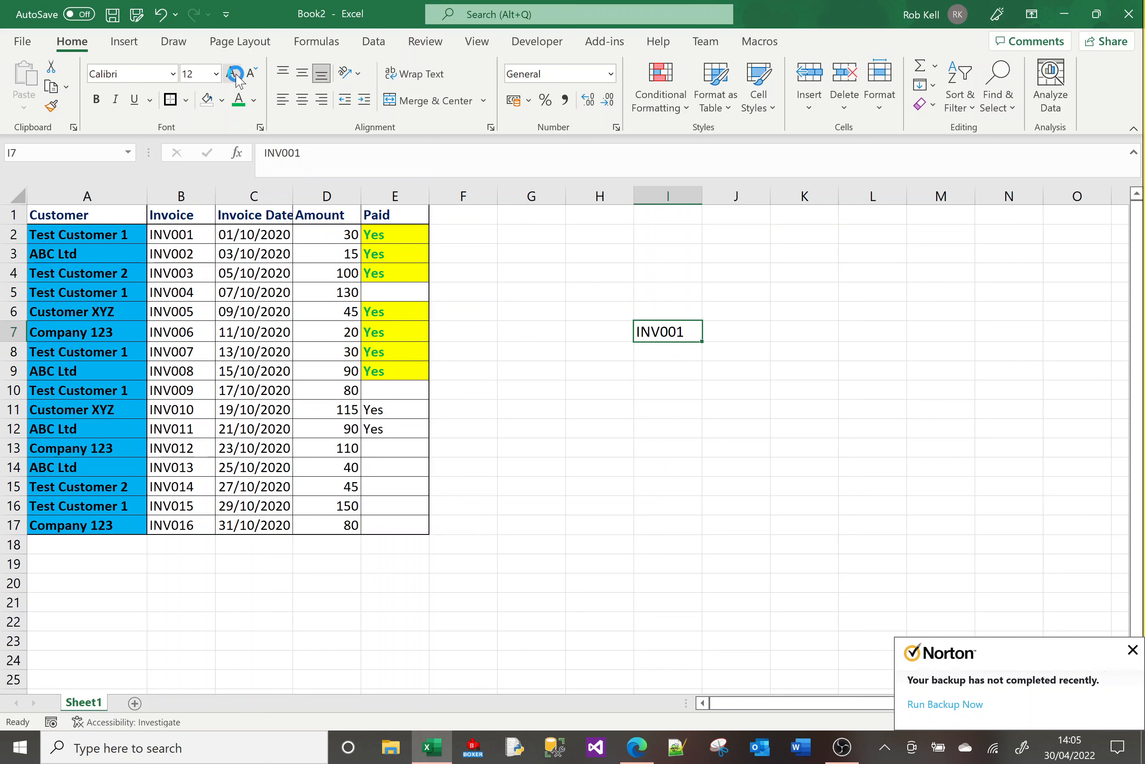
pyautogui.hotkey('ctrl', 'shift', '.')
pyautogui.hotkey('ctrl', 'shift', '.')
pyautogui.hotkey('ctrl', 'shift', '.')
pyautogui.hotkey('ctrl', 'shift', '.')
pyautogui.hotkey('ctrl', 'shift', '.')
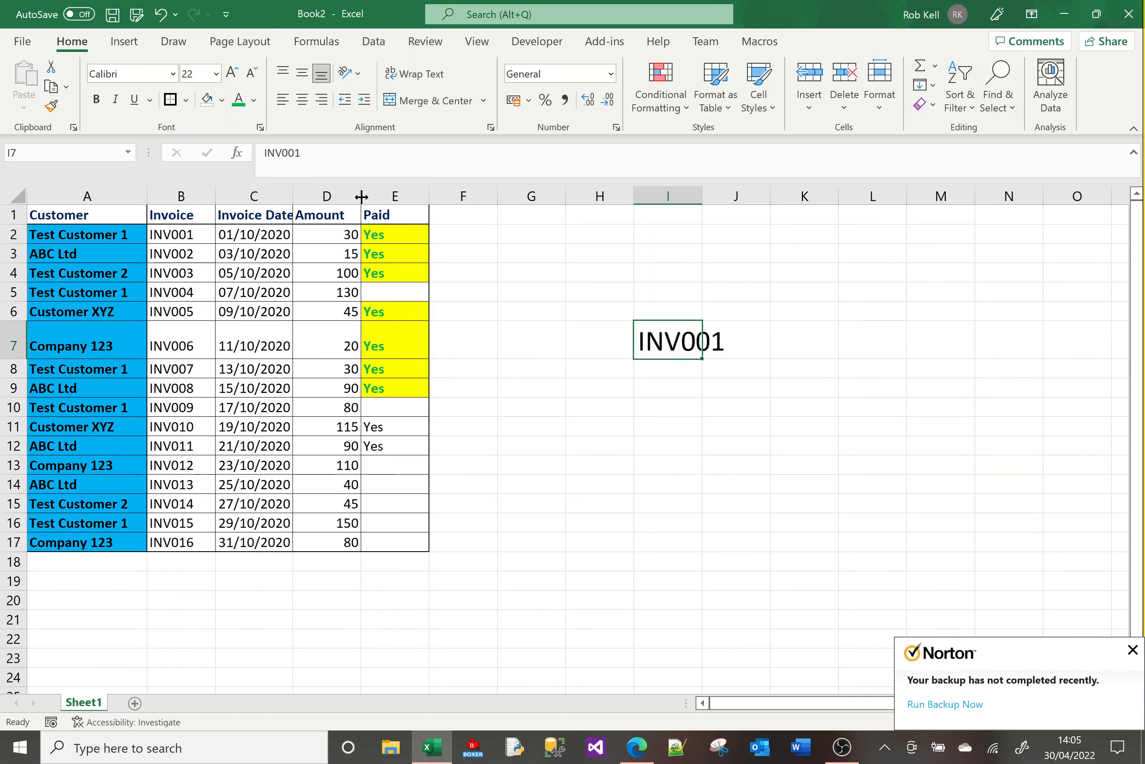
# Step: Increase the font size of the header row A1:E1 to 14
pyautogui.moveTo(376, 212); pyautogui.dragTo(79, 215)
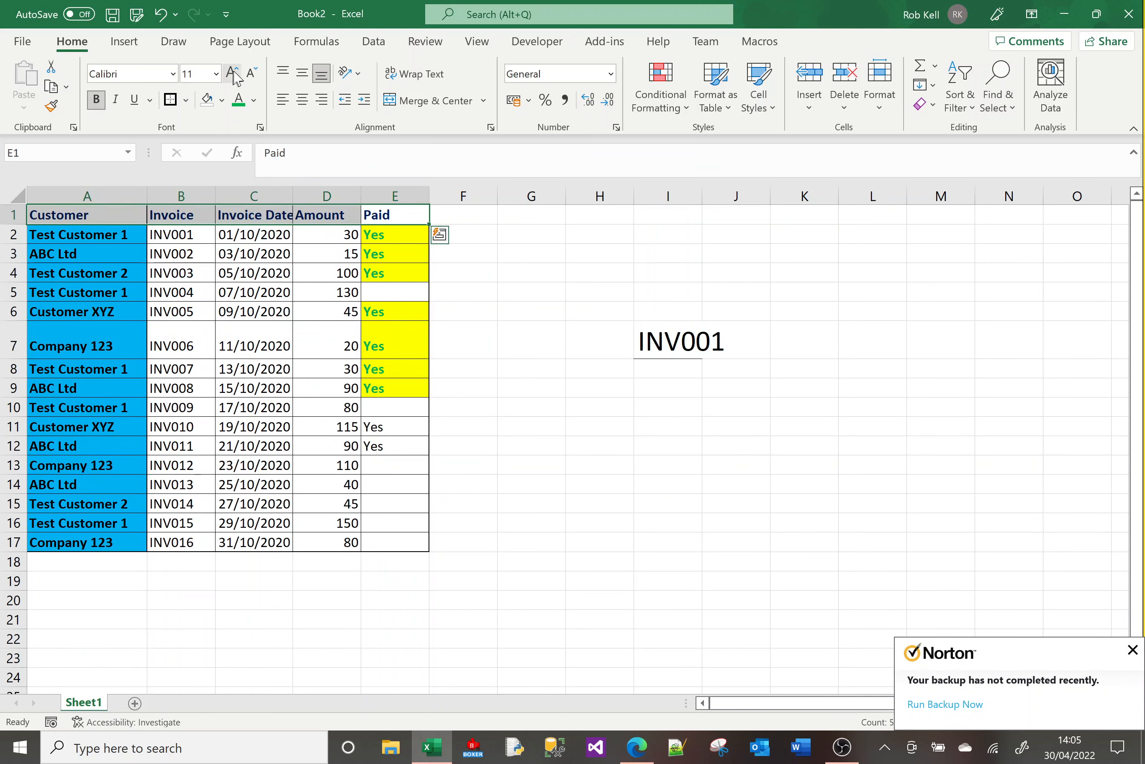
pyautogui.click(235, 73)
pyautogui.click(235, 73)
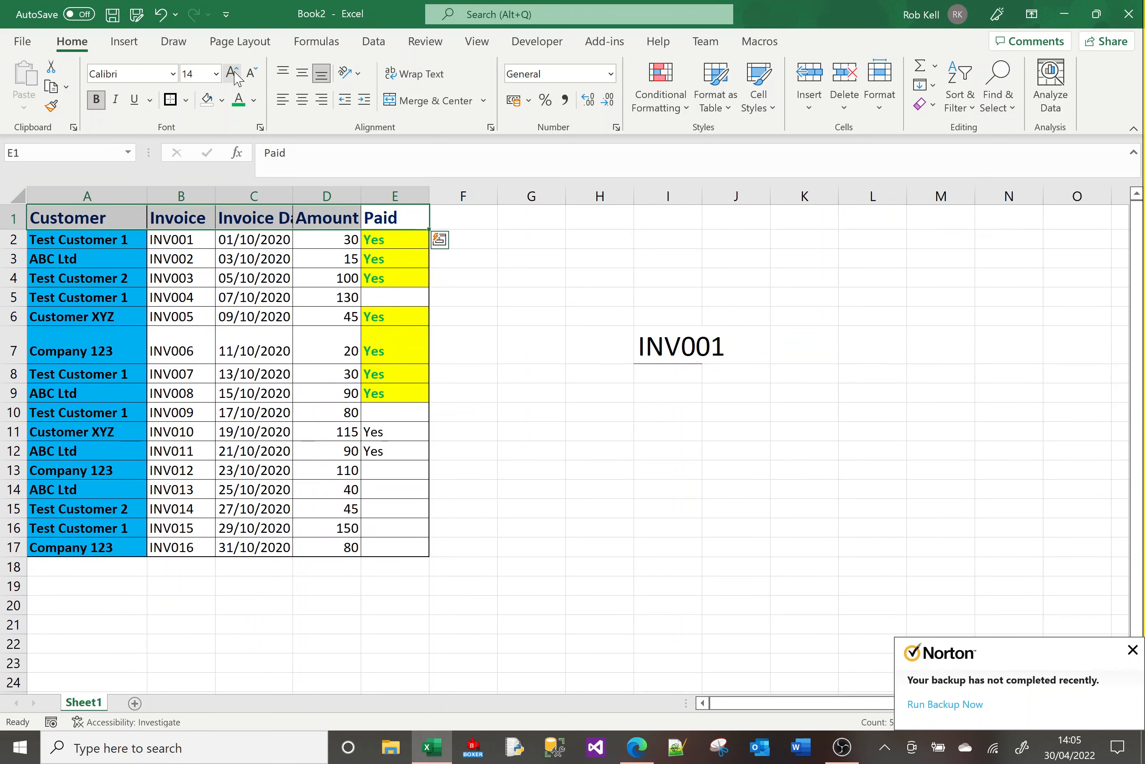
pyautogui.click(419, 333)
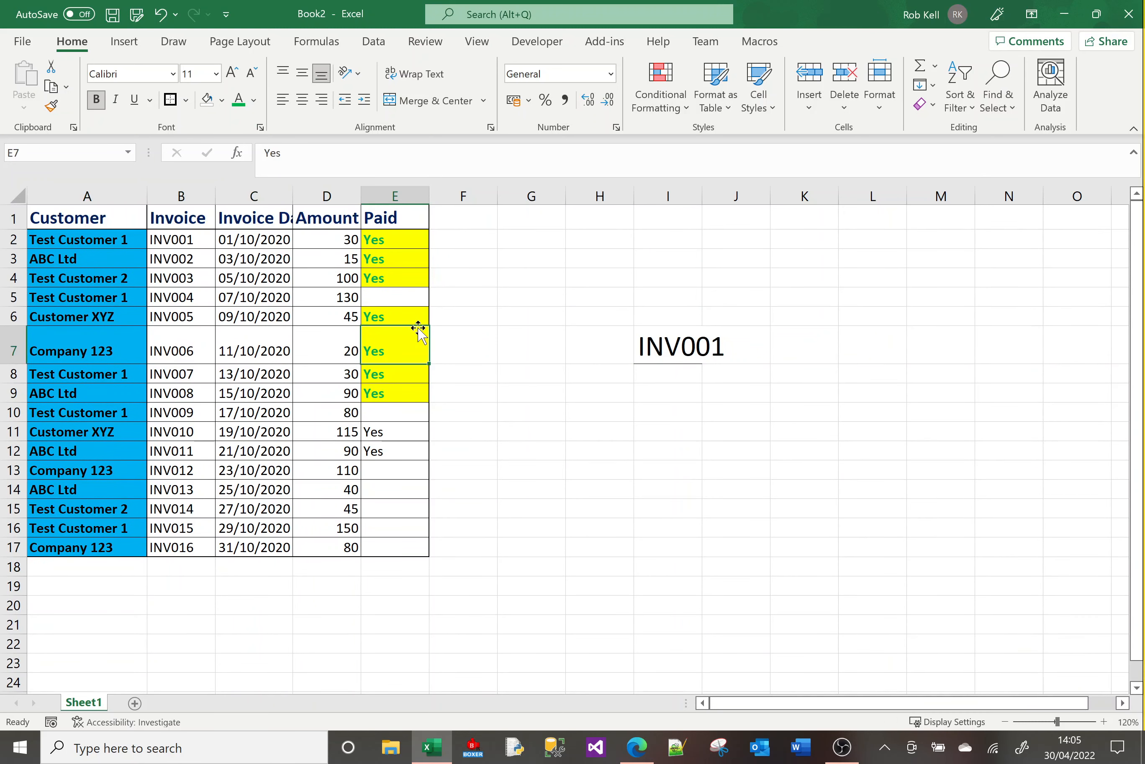